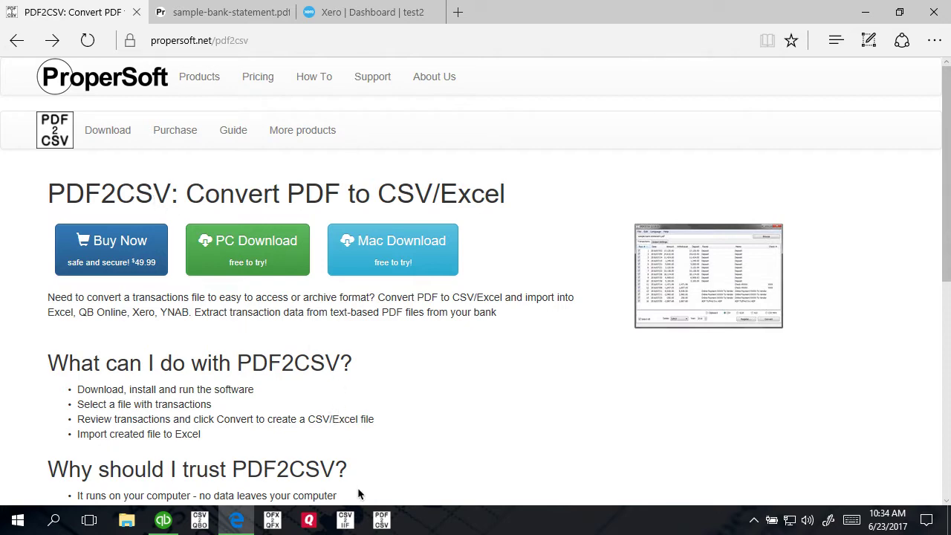
# - Open PDF2CSV and load sample-bank-statement.pdf from the Downloads folder
pyautogui.click(382, 521)
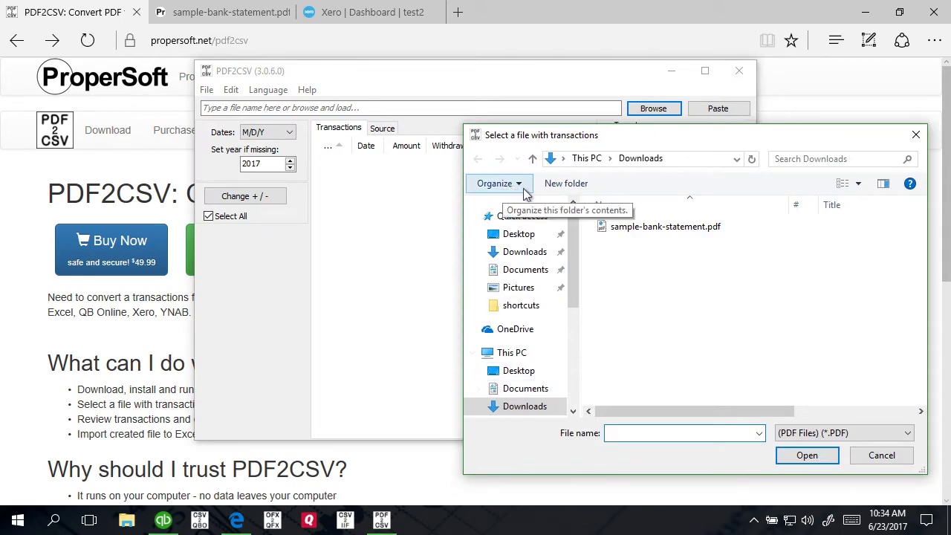
pyautogui.click(667, 230)
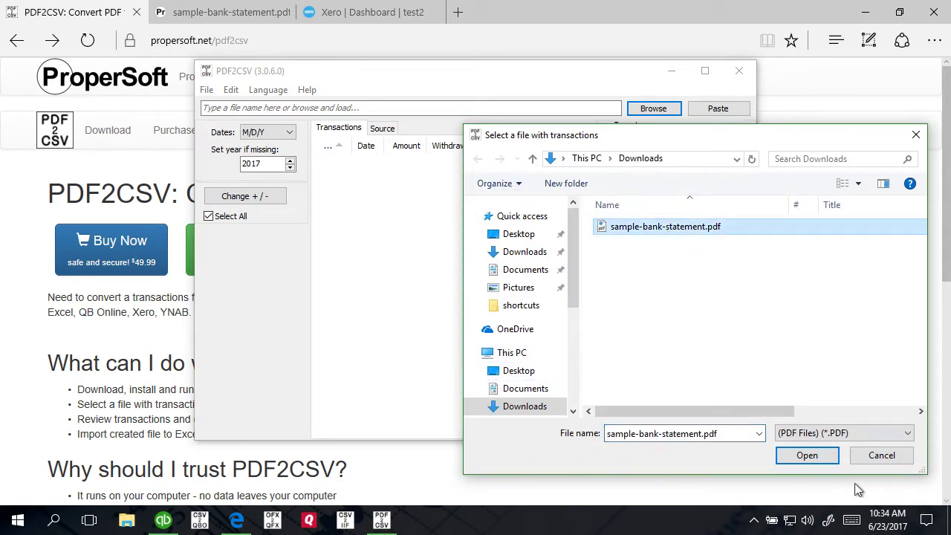
pyautogui.click(806, 455)
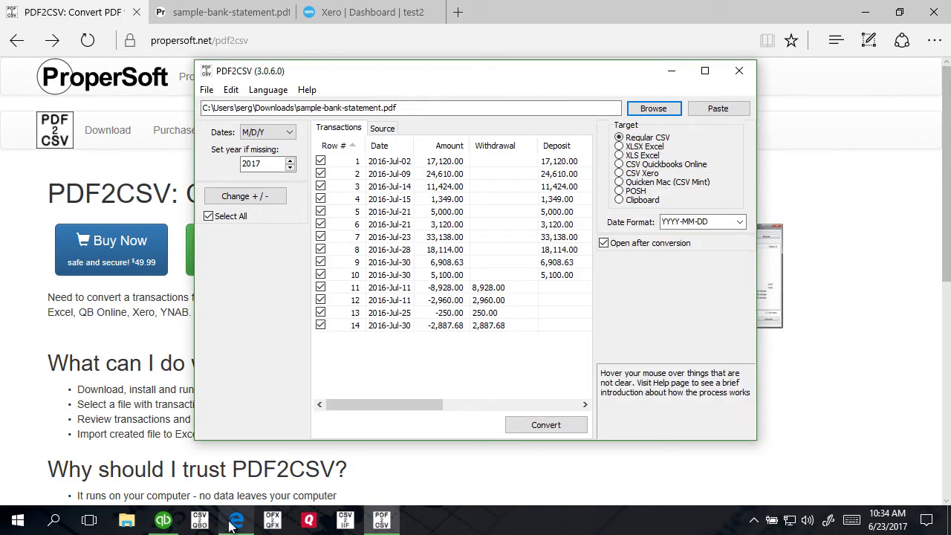
# - Switch to the browser and examine the sample bank statement PDF's checking summary, deposits, withdrawals and daily ending balance sections
pyautogui.click(244, 13)
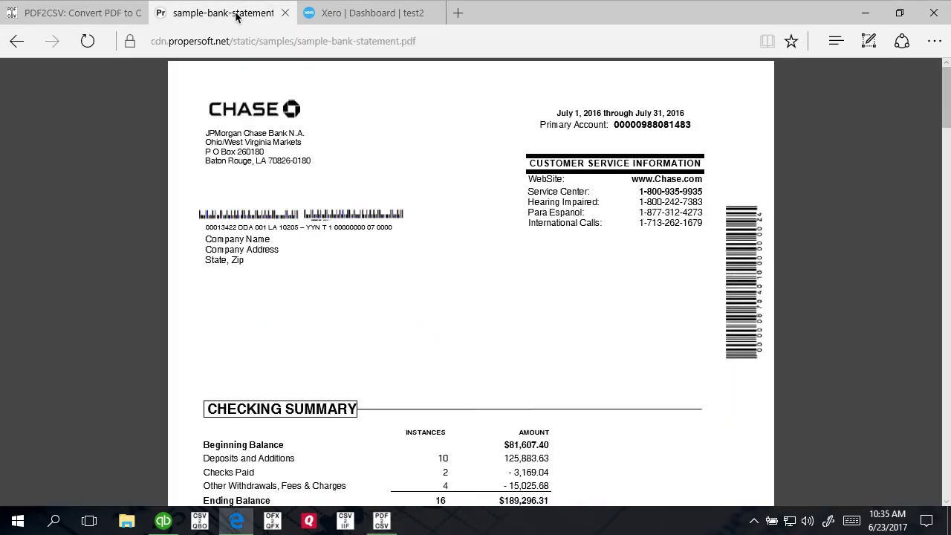
pyautogui.scroll(-2, 327, 227)
pyautogui.scroll(2, 326, 226)
pyautogui.scroll(-7, 327, 226)
pyautogui.scroll(-7, 326, 226)
pyautogui.scroll(6, 327, 226)
pyautogui.scroll(-3, 326, 227)
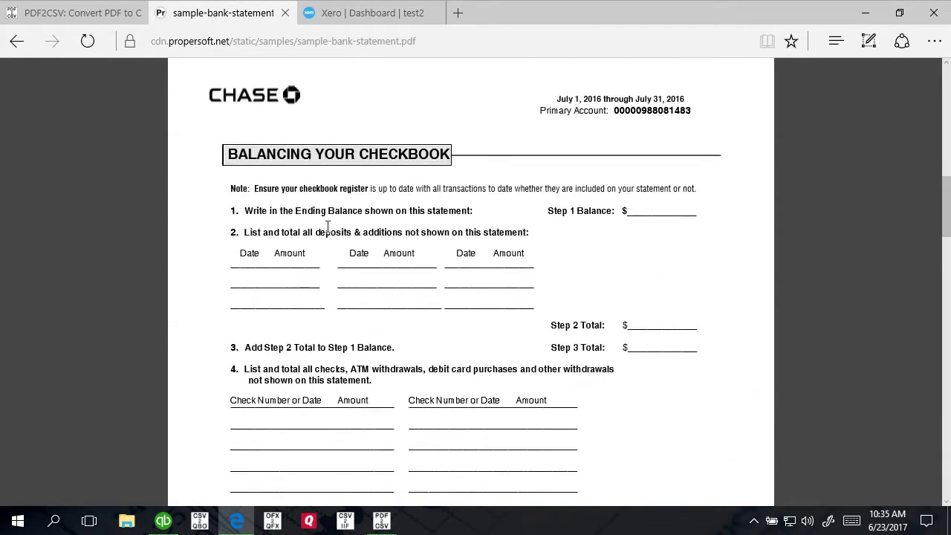
pyautogui.scroll(10, 327, 226)
pyautogui.scroll(-8, 327, 226)
pyautogui.scroll(6, 326, 226)
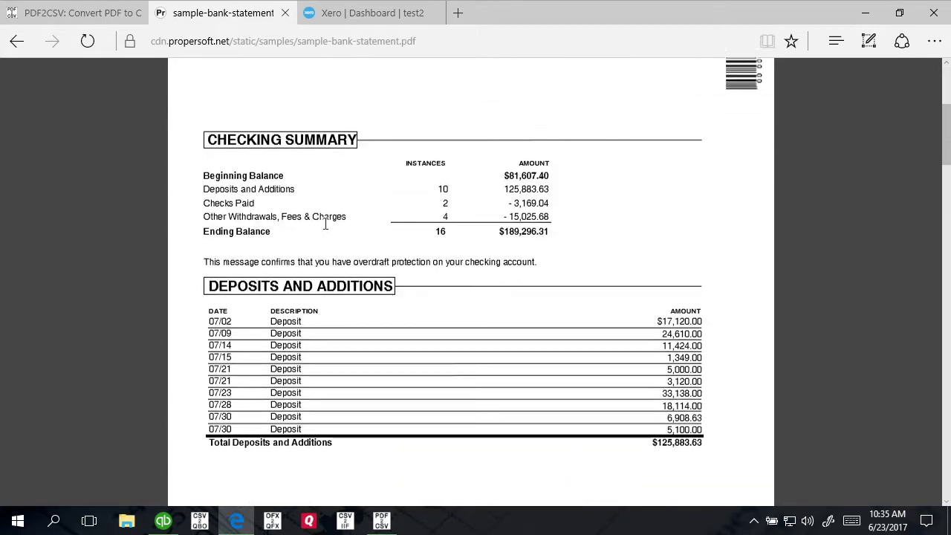
pyautogui.moveTo(945, 135); pyautogui.dragTo(817, 333)
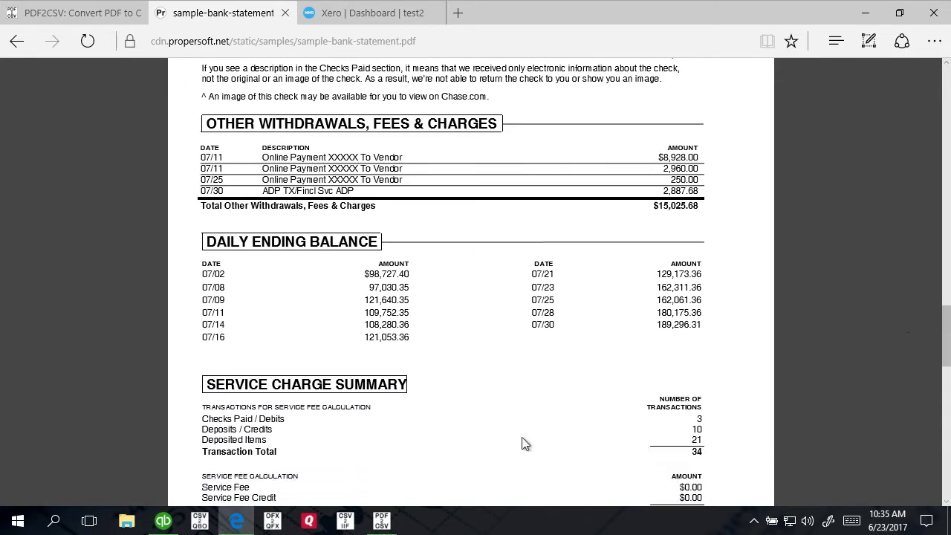
# - Compare the transactions extracted in PDF2CSV with the checks, withdrawals and daily balances on page 3 of the statement
pyautogui.click(383, 521)
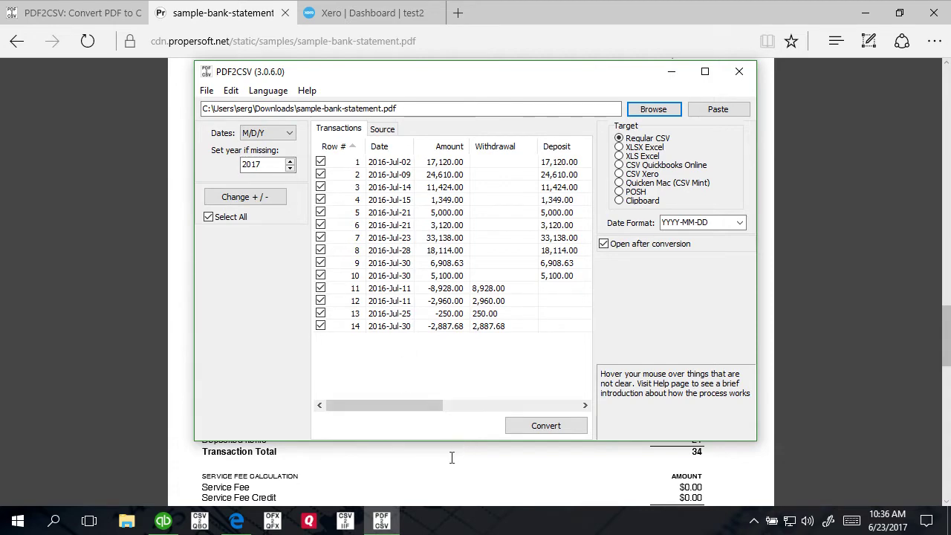
pyautogui.click(449, 479)
pyautogui.scroll(3, 409, 414)
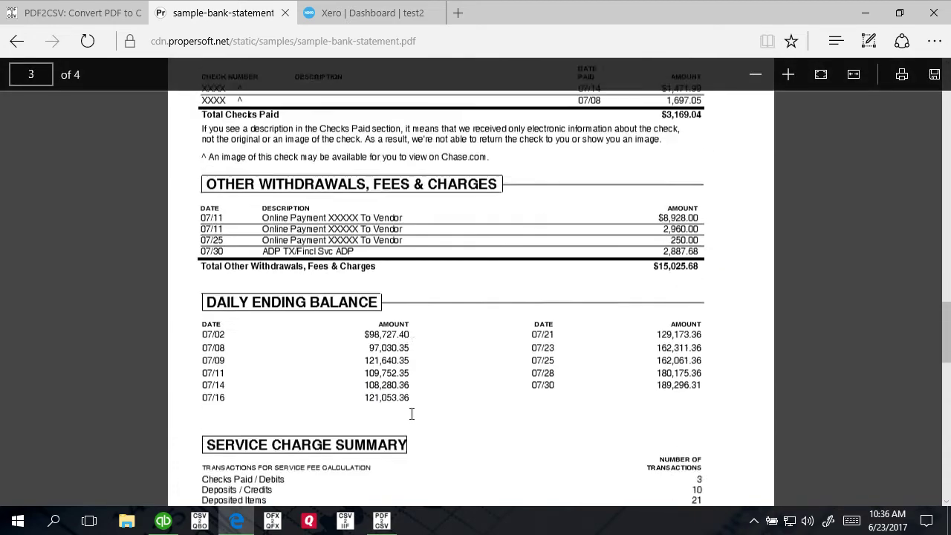
pyautogui.scroll(-3, 411, 414)
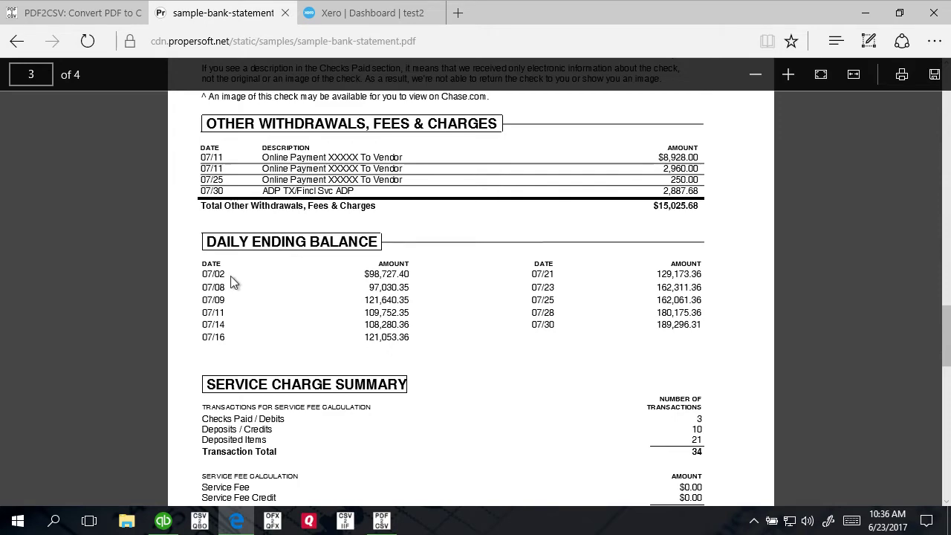
pyautogui.scroll(3, 275, 288)
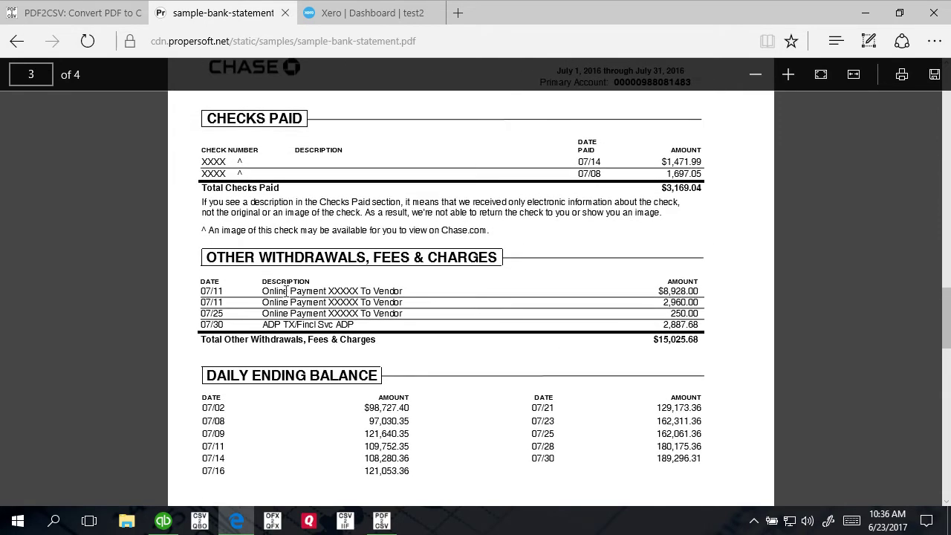
pyautogui.scroll(-2, 286, 290)
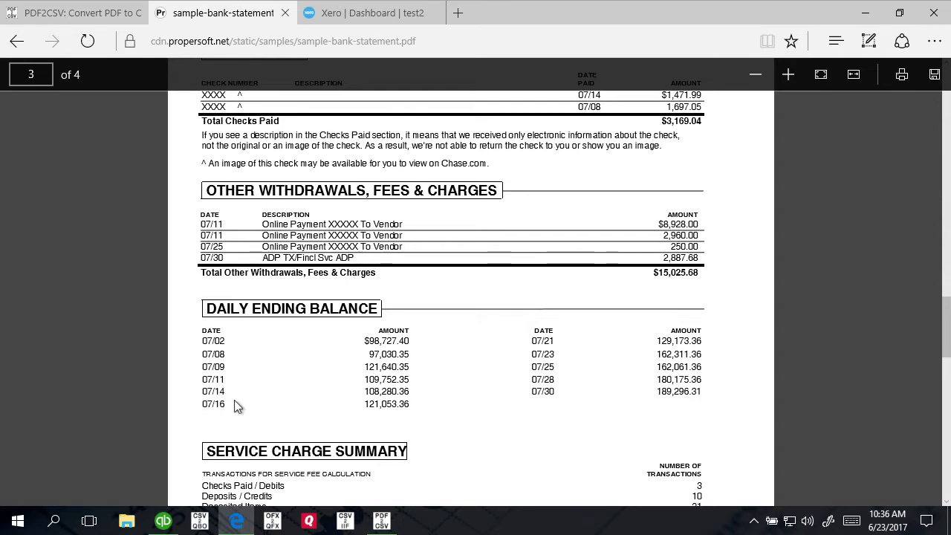
pyautogui.click(381, 520)
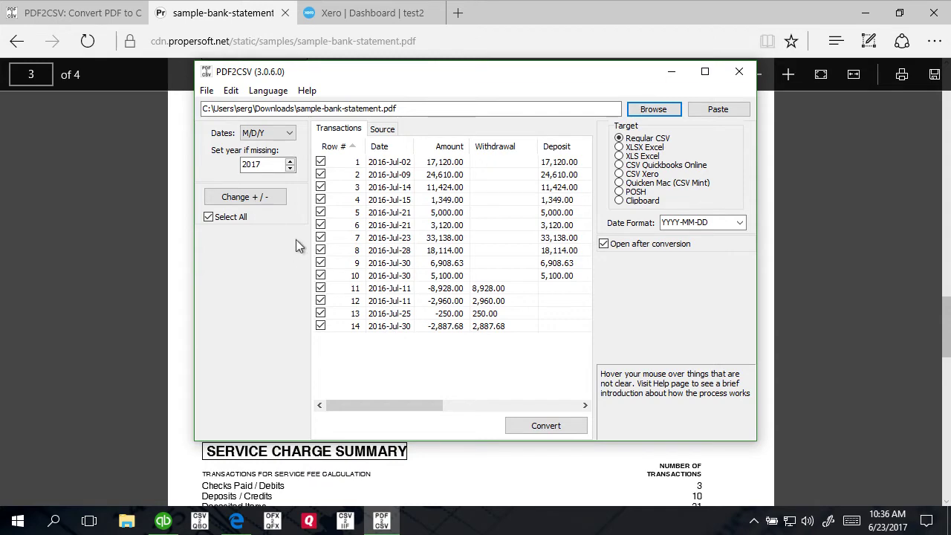
# - Highlight the statement period on the PDF's first page and compare it with the transaction dates in PDF2CSV
pyautogui.click(190, 279)
pyautogui.press('Home')
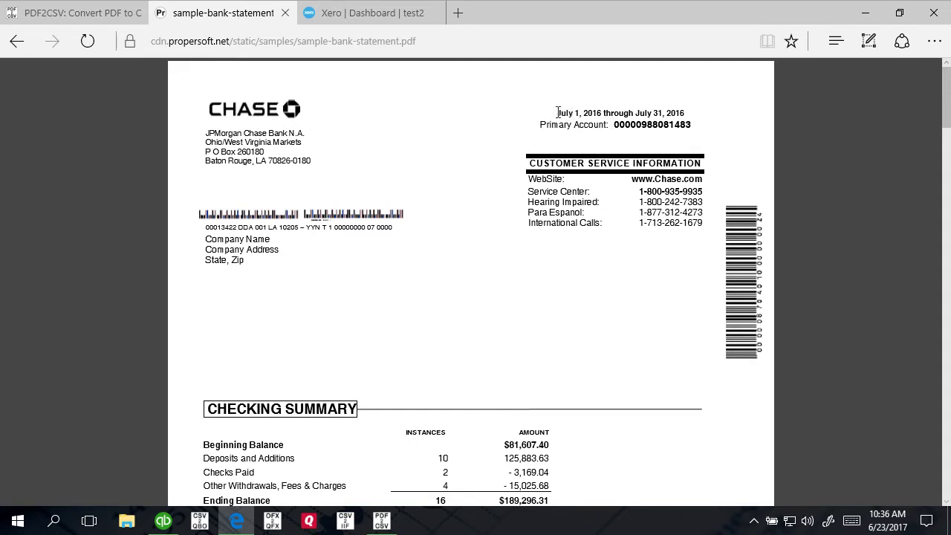
pyautogui.moveTo(558, 112); pyautogui.dragTo(687, 110)
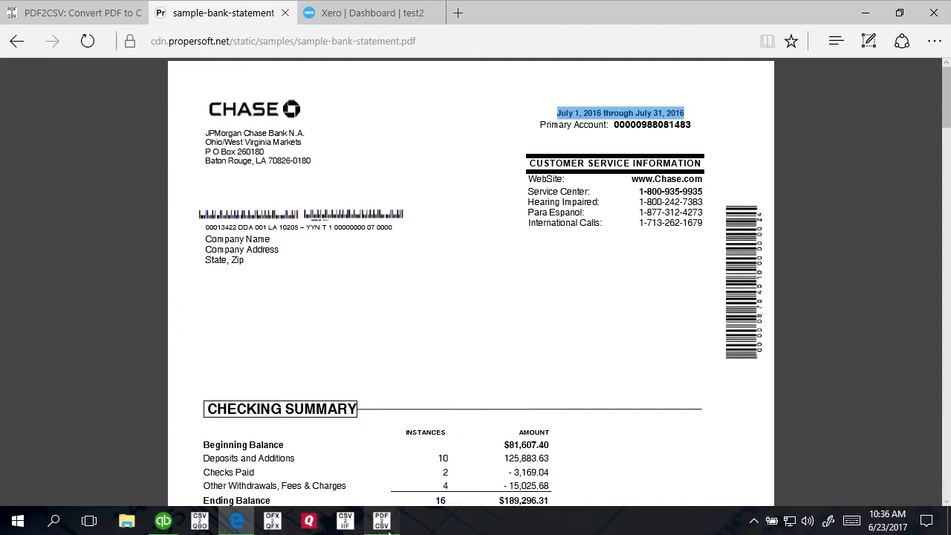
pyautogui.click(381, 520)
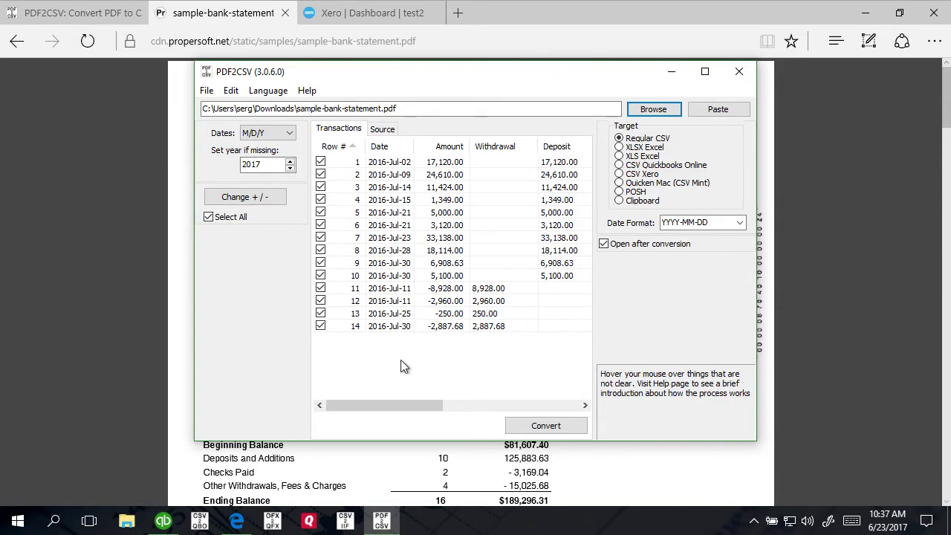
# - Look through the statement's transaction sections in the browser to check whether their dates include a year
pyautogui.click(177, 367)
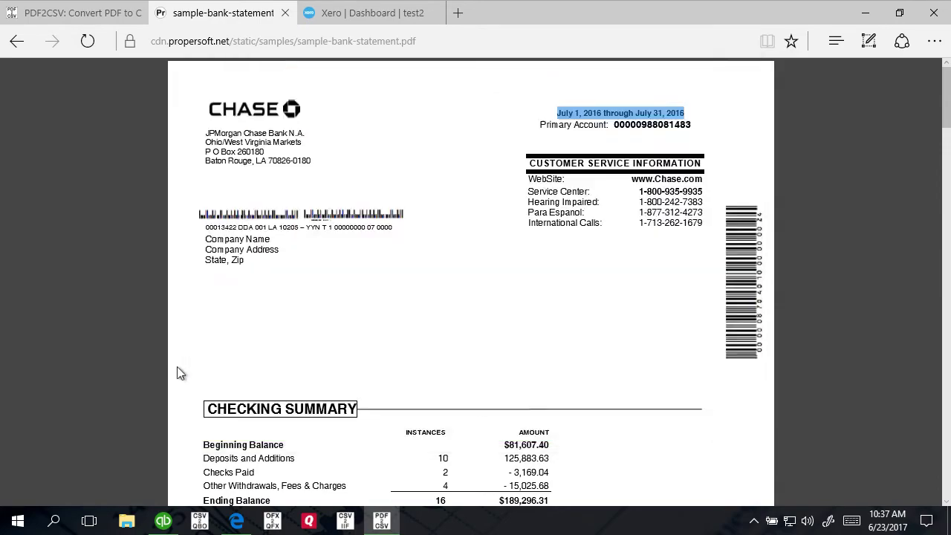
pyautogui.scroll(-8, 182, 364)
pyautogui.scroll(-12, 186, 365)
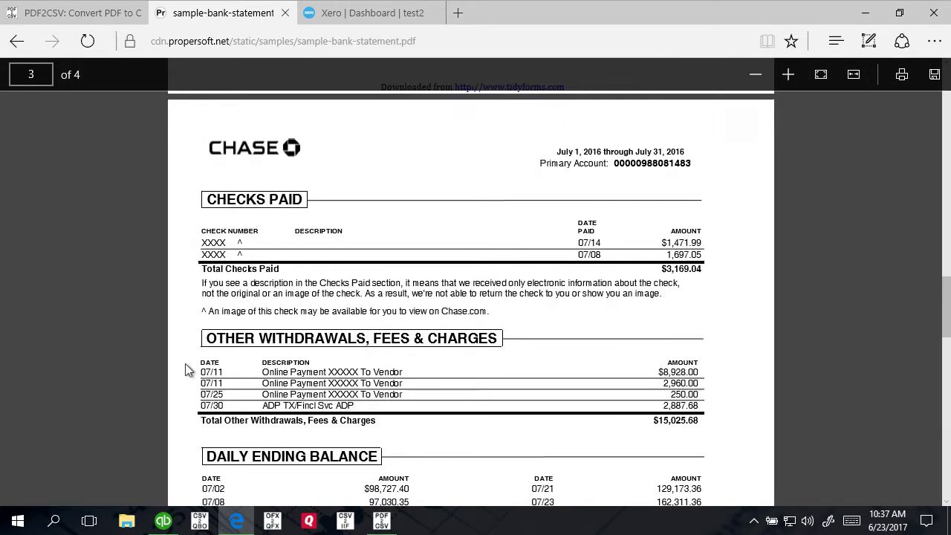
pyautogui.scroll(-3, 201, 371)
pyautogui.scroll(20, 201, 371)
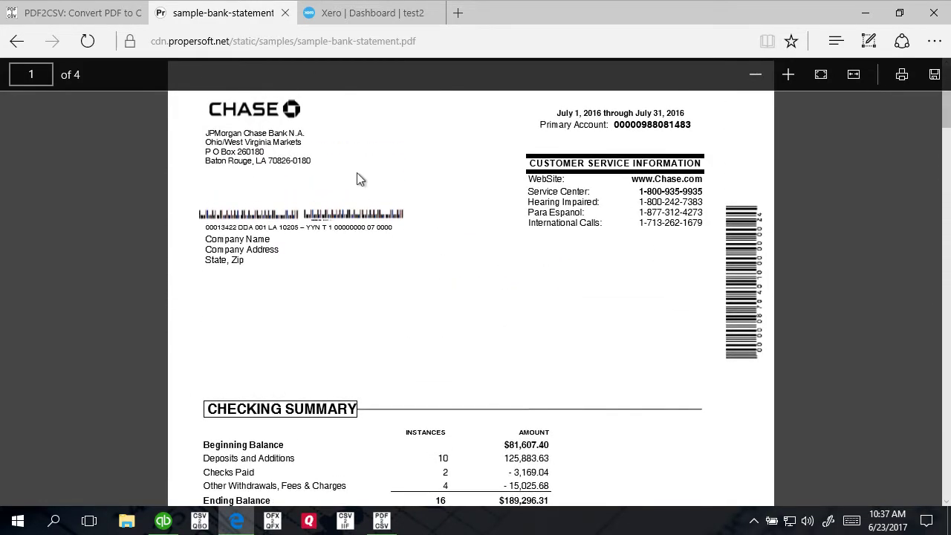
# - Switch to PDF2CSV and set the year for dates missing one to 2016
pyautogui.click(381, 520)
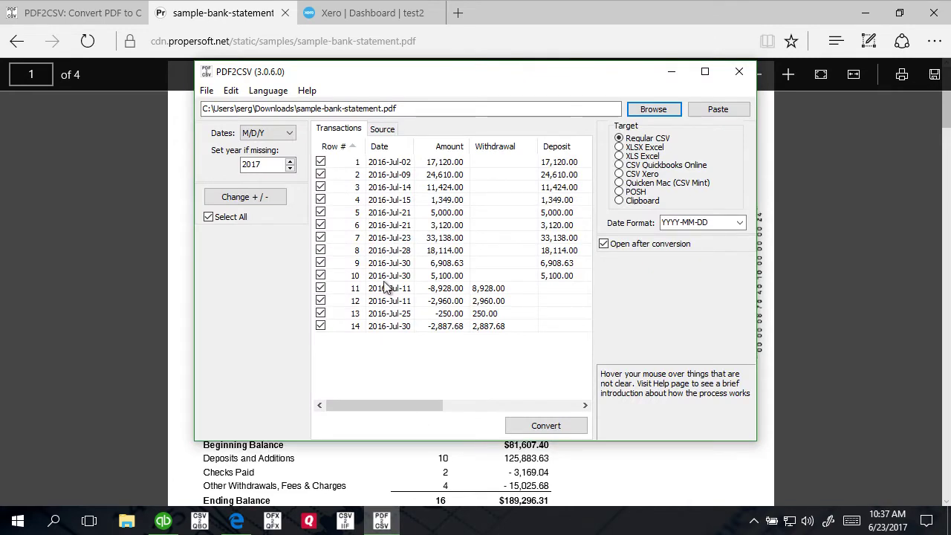
pyautogui.click(290, 168)
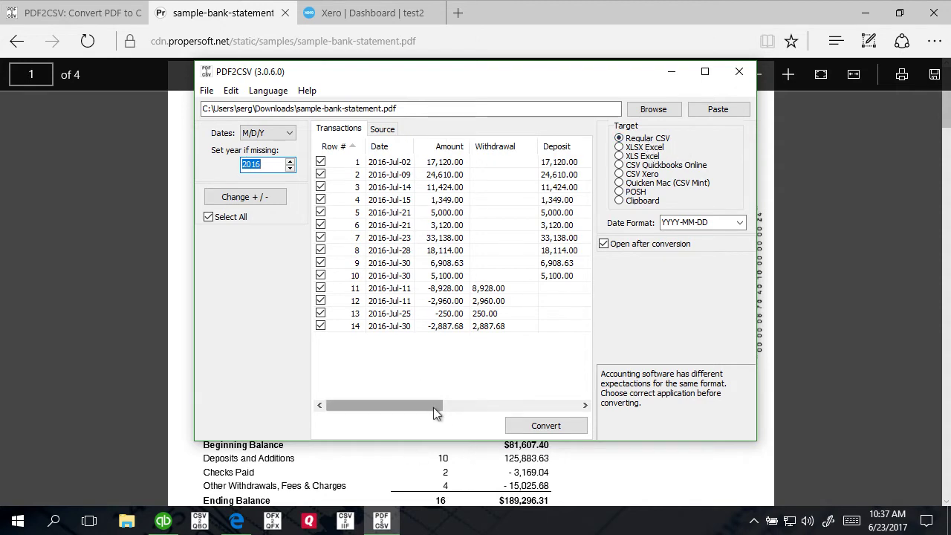
pyautogui.moveTo(433, 408)
pyautogui.mouseDown()
pyautogui.moveTo(572, 408)
pyautogui.moveTo(424, 414)
pyautogui.mouseUp()
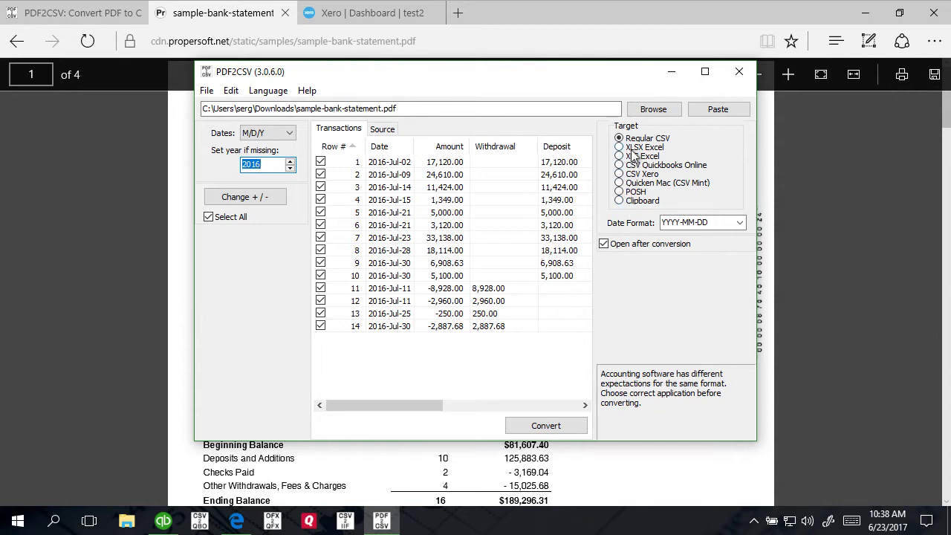
# - Set the conversion target to CSV Xero with the date format MM/DD/YYYY
pyautogui.click(621, 175)
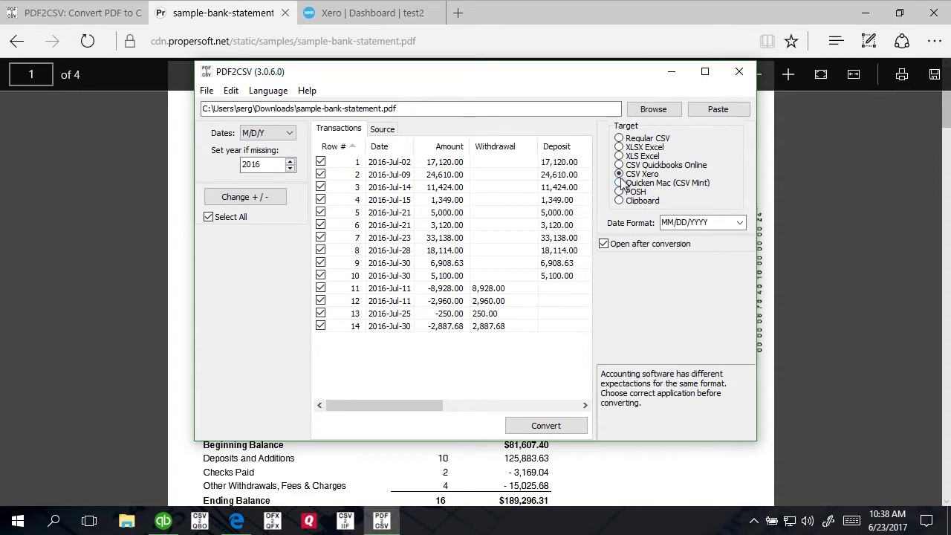
pyautogui.doubleClick(667, 227)
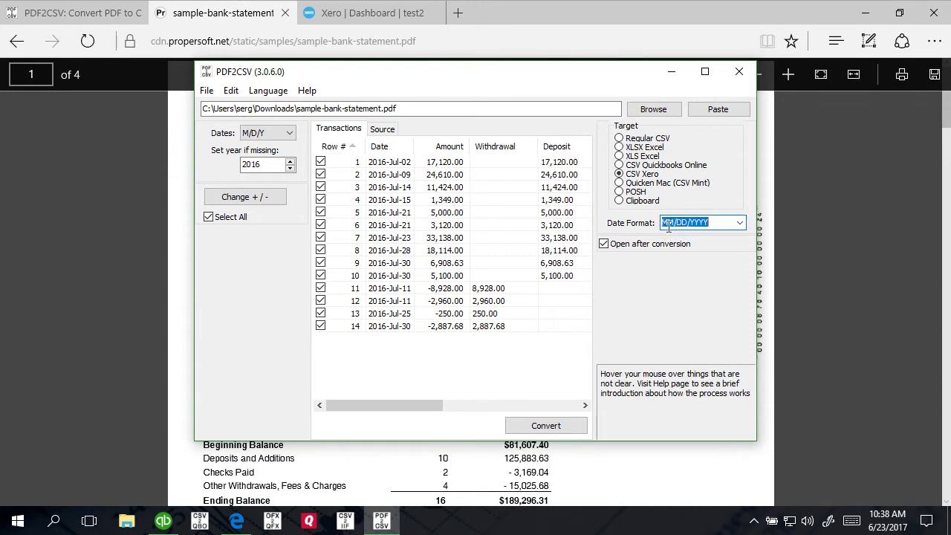
pyautogui.click(740, 223)
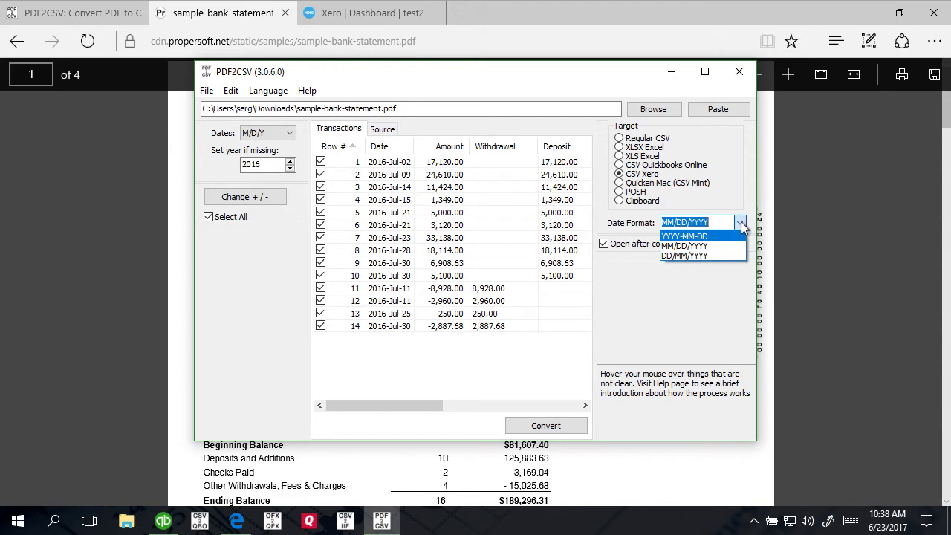
pyautogui.click(698, 246)
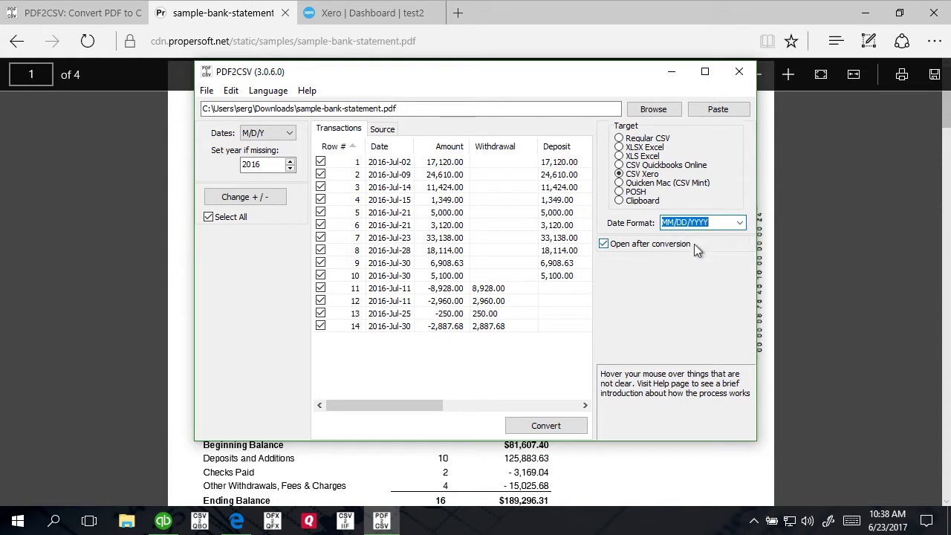
pyautogui.moveTo(669, 230)
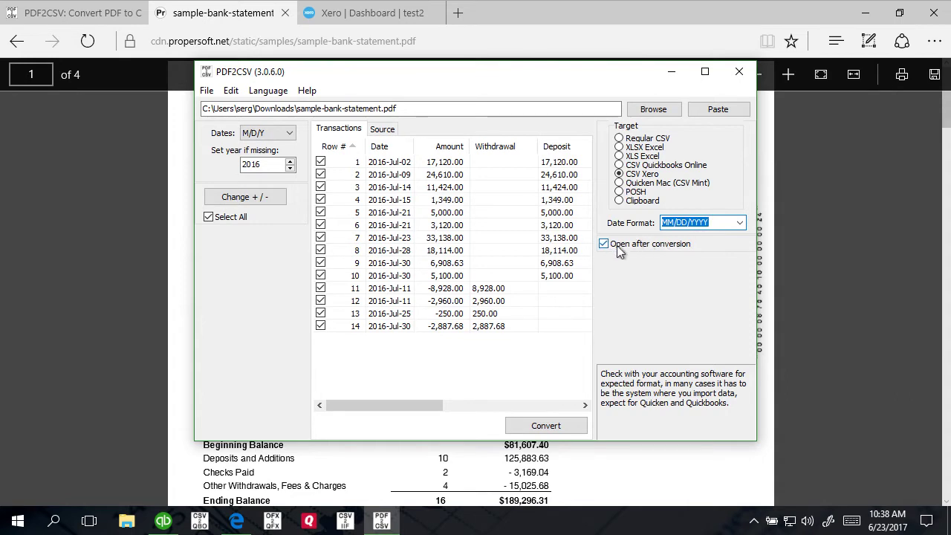
pyautogui.moveTo(614, 253)
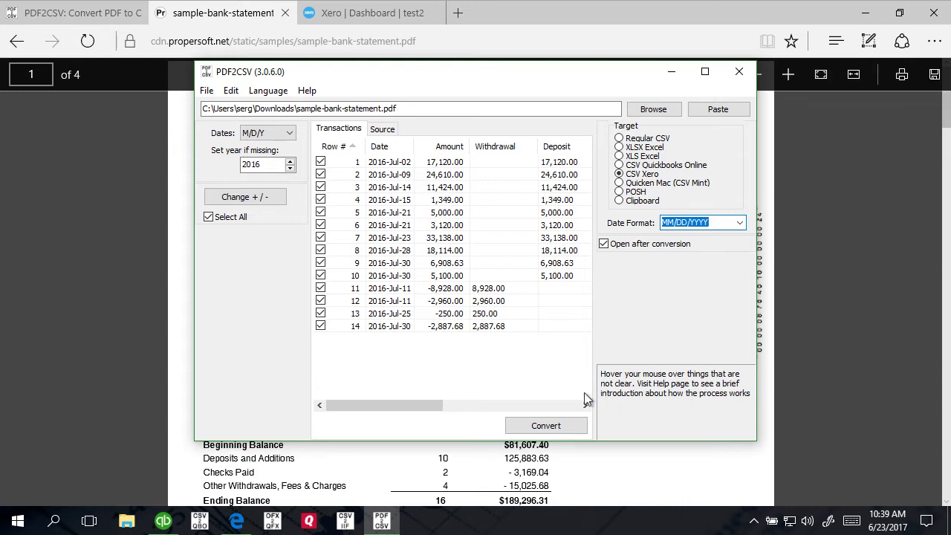
# - Review the extracted payee and description columns and compare them with the withdrawal descriptions in the PDF statement
pyautogui.moveTo(441, 407); pyautogui.dragTo(522, 404)
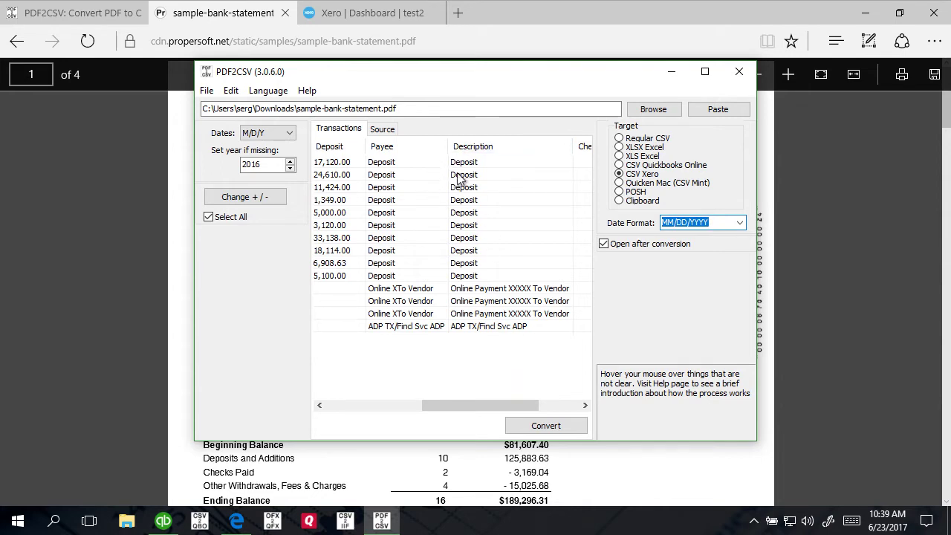
pyautogui.click(335, 473)
pyautogui.scroll(-1, 361, 461)
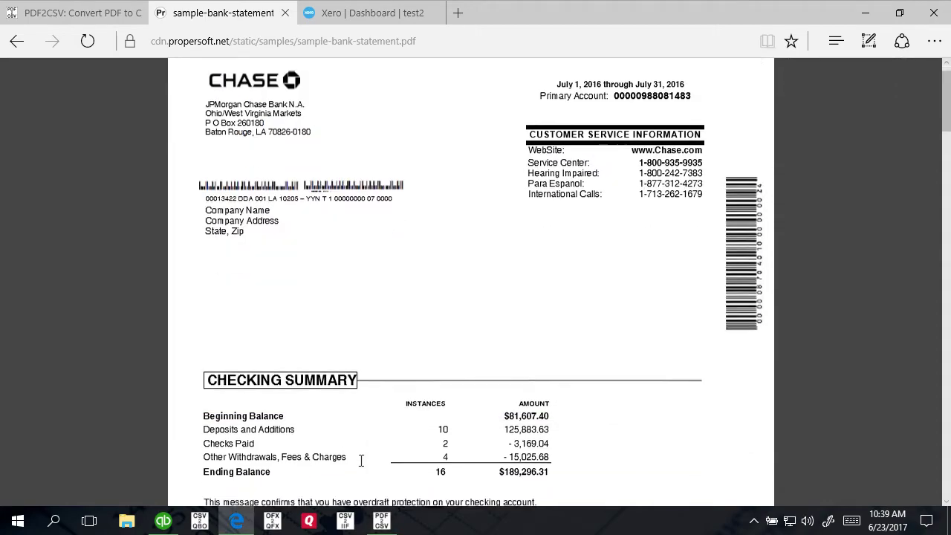
pyautogui.scroll(-20, 361, 460)
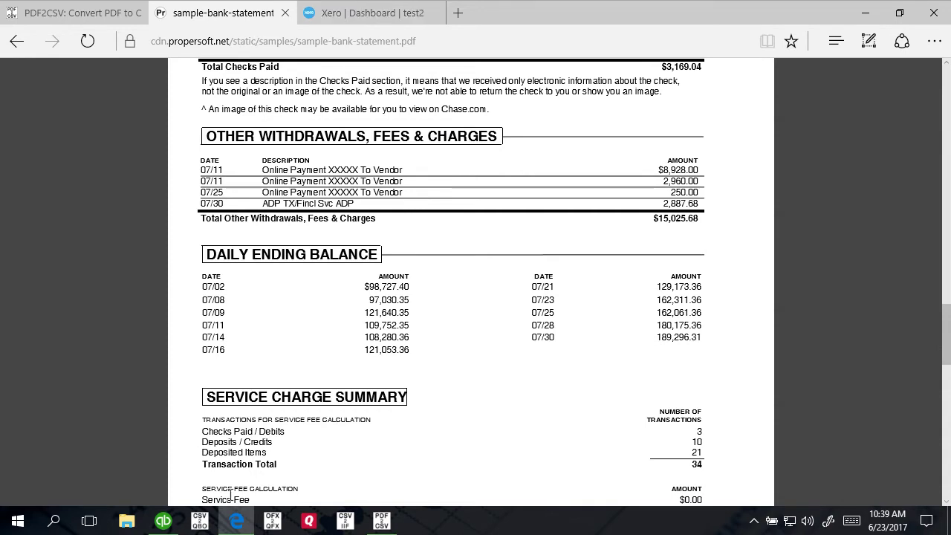
pyautogui.click(381, 520)
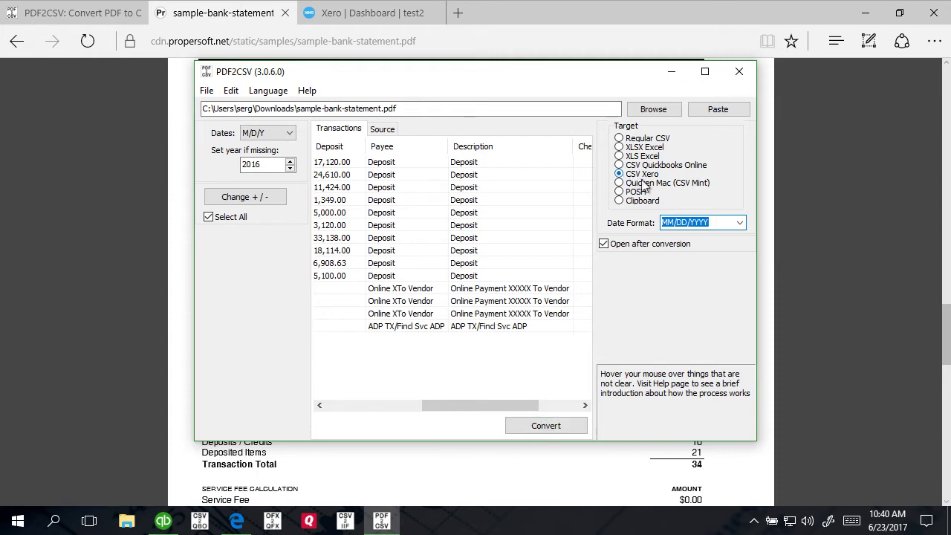
# - Convert the transactions and save them as sample-bank-statement.csv in the Downloads folder
pyautogui.moveTo(706, 222)
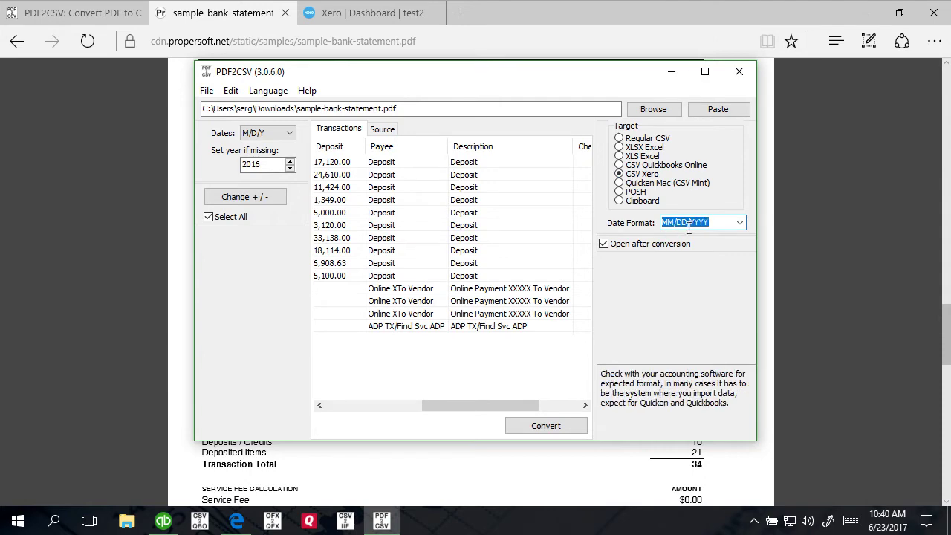
pyautogui.click(559, 434)
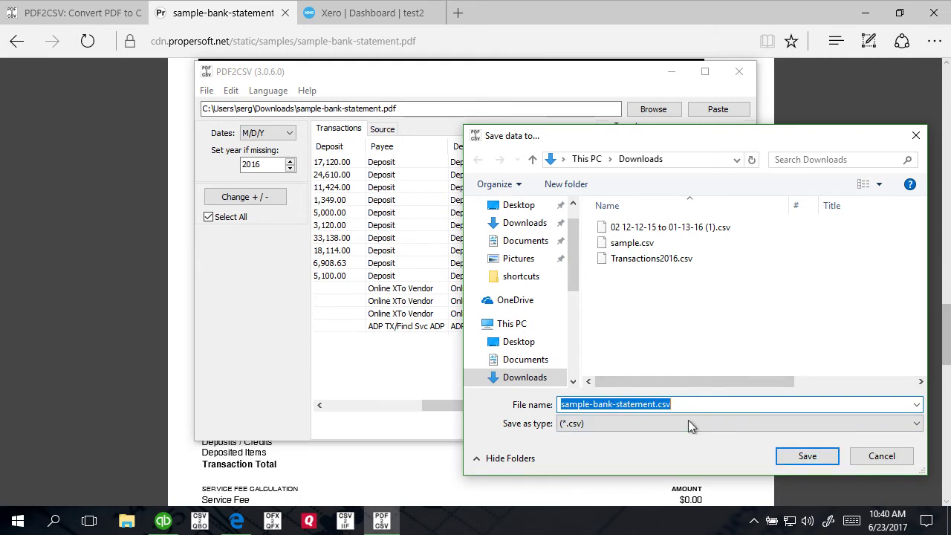
pyautogui.click(802, 456)
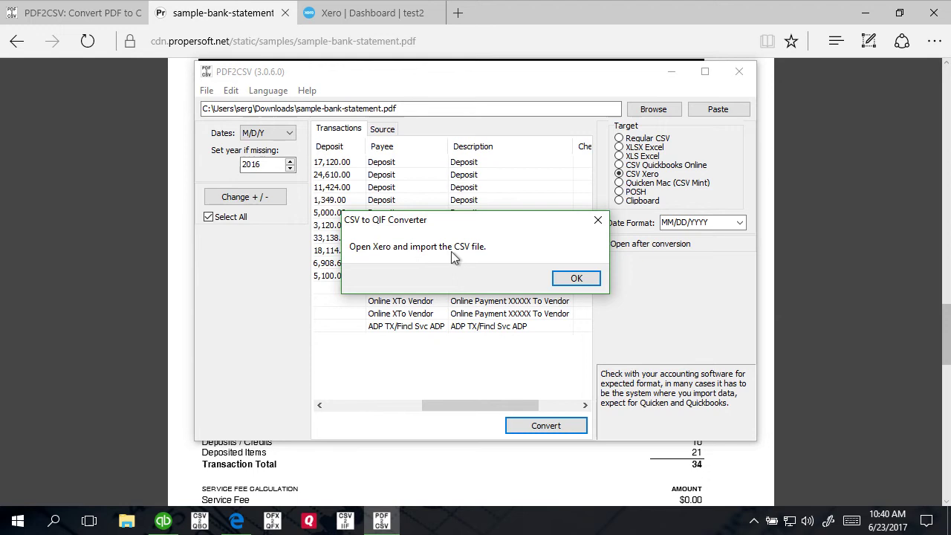
# - Dismiss the conversion message and open the converted CSV in Notepad, keeping Notepad as the default app for .csv files
pyautogui.click(569, 279)
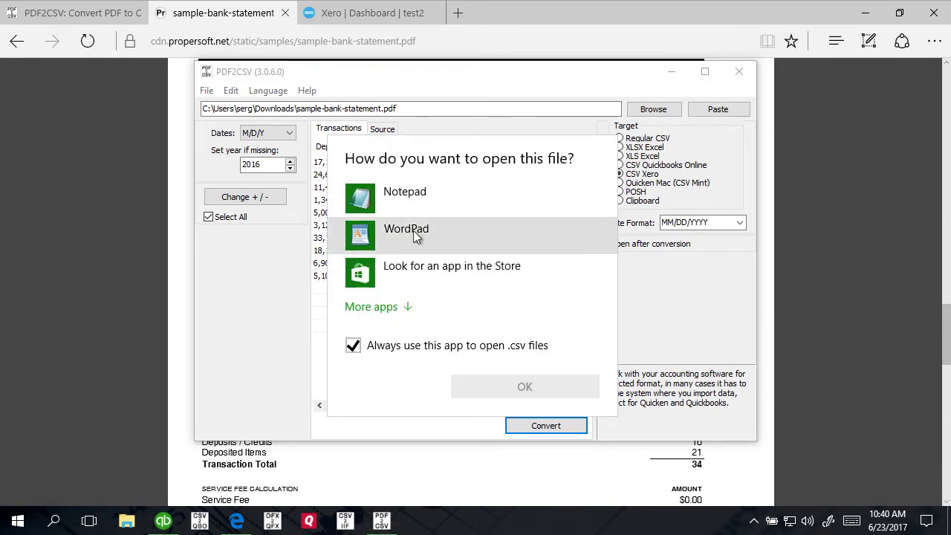
pyautogui.click(415, 198)
pyautogui.click(513, 387)
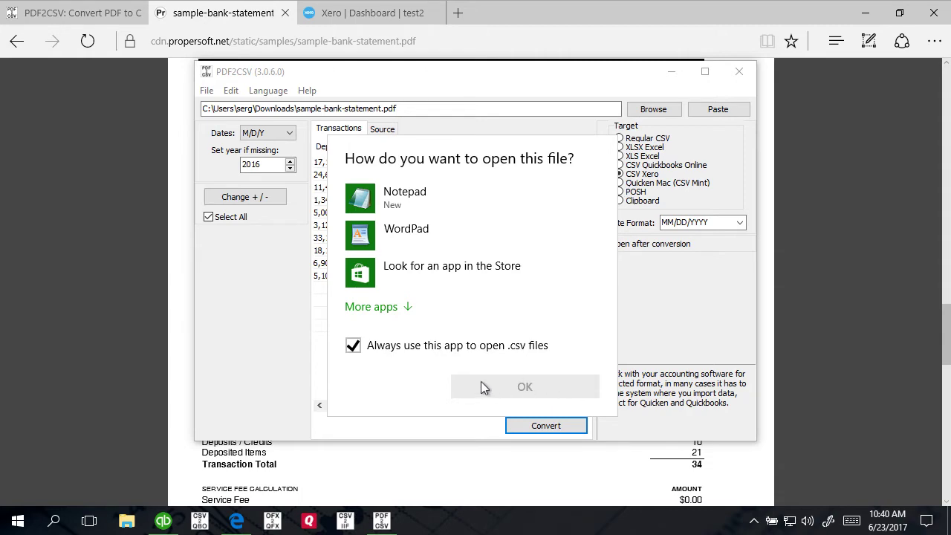
pyautogui.click(405, 196)
pyautogui.click(531, 388)
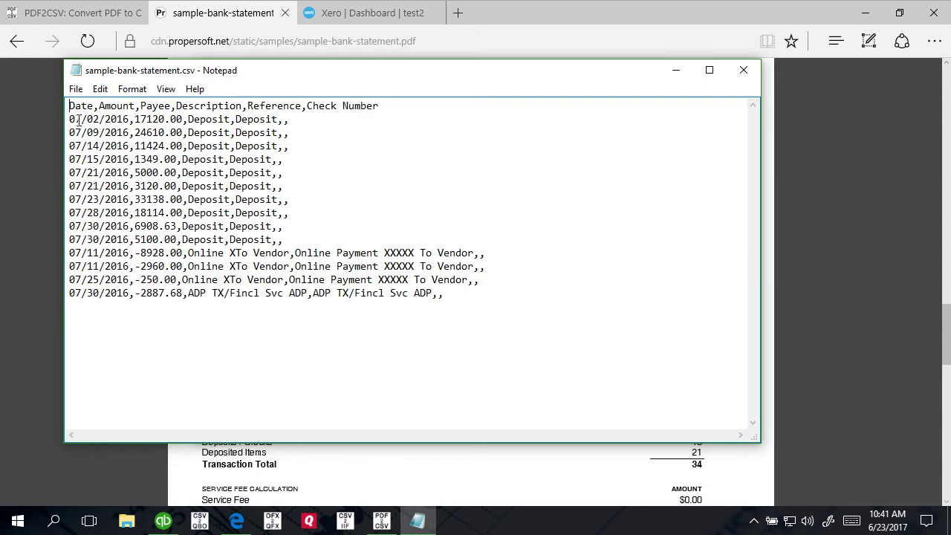
# - Compare the dates and amounts in sample-bank-statement.csv with the transactions in PDF2CSV, then minimize Notepad
pyautogui.click(381, 520)
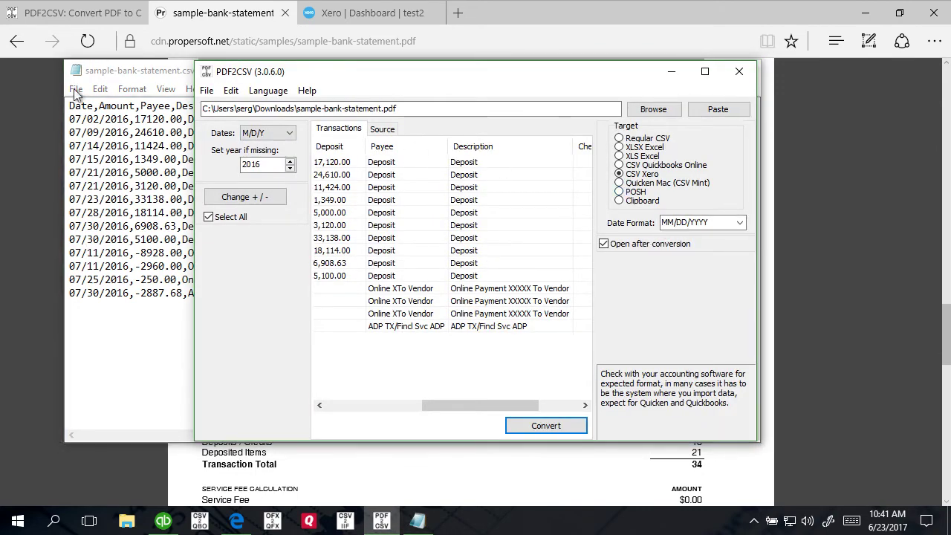
pyautogui.click(74, 128)
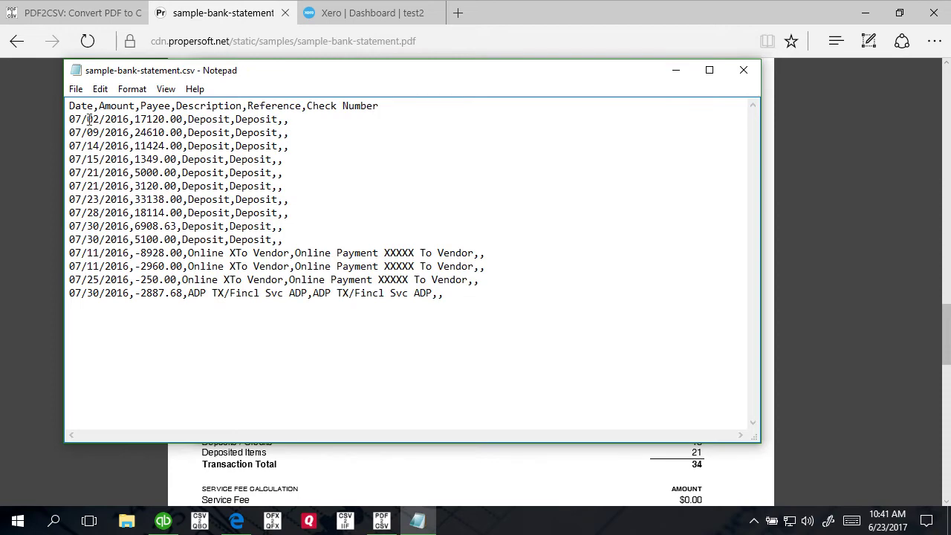
pyautogui.click(365, 475)
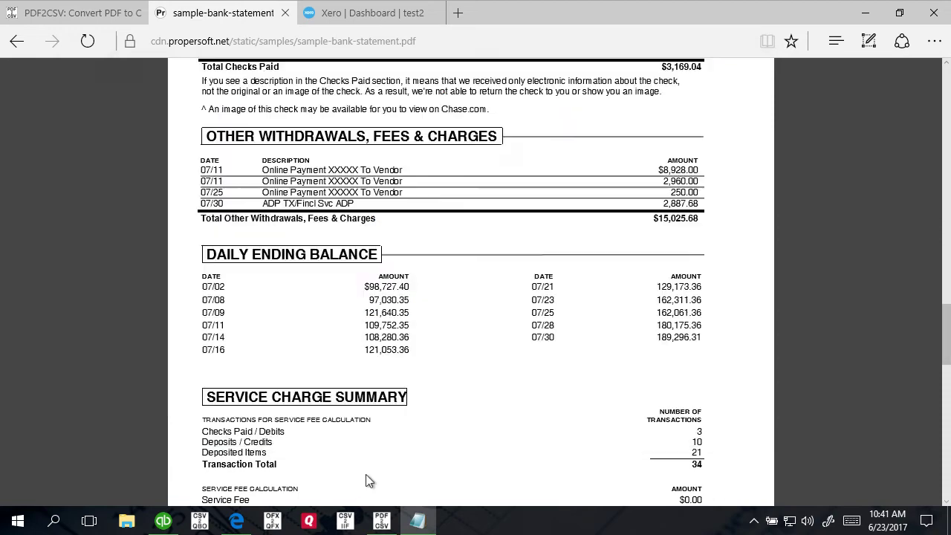
pyautogui.click(382, 521)
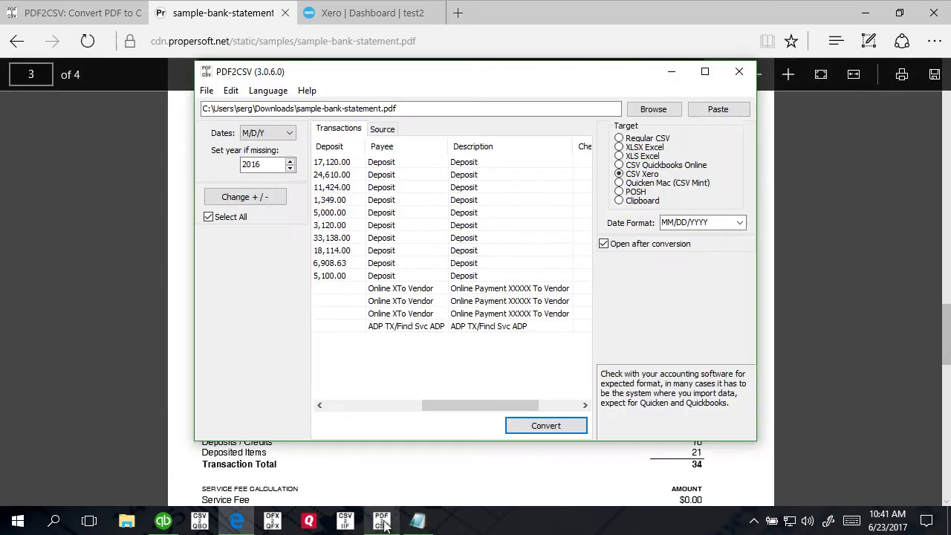
pyautogui.click(353, 408)
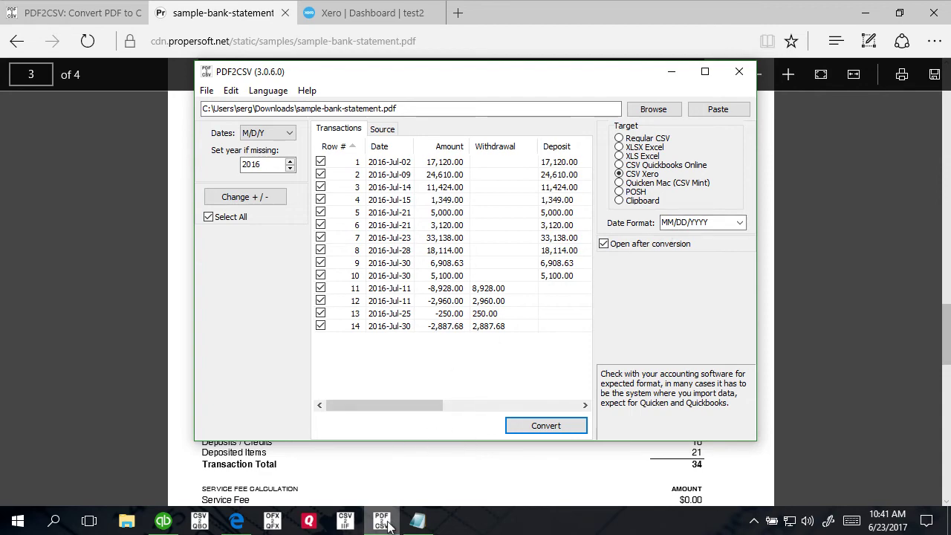
pyautogui.click(416, 523)
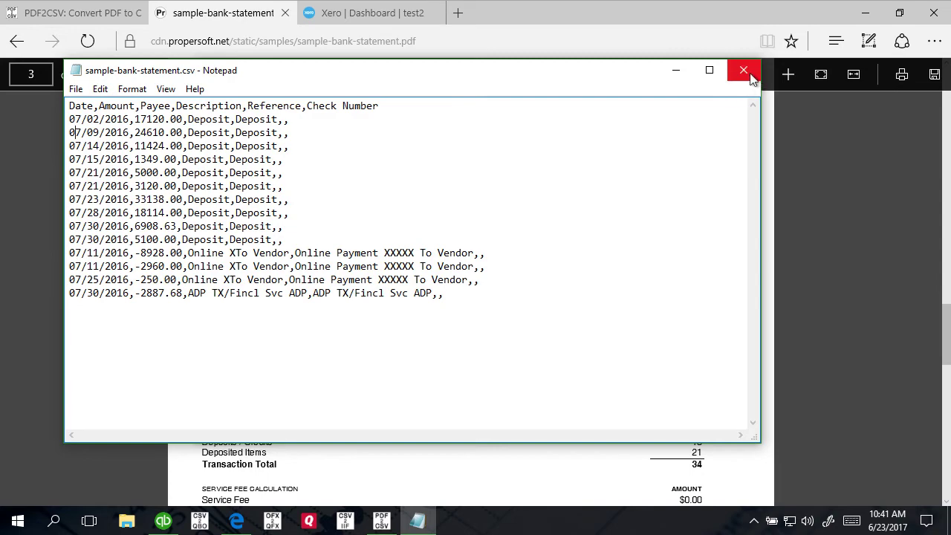
pyautogui.click(676, 77)
# - Switch to Xero in the browser and open the organisation's Bank Accounts page
pyautogui.click(397, 14)
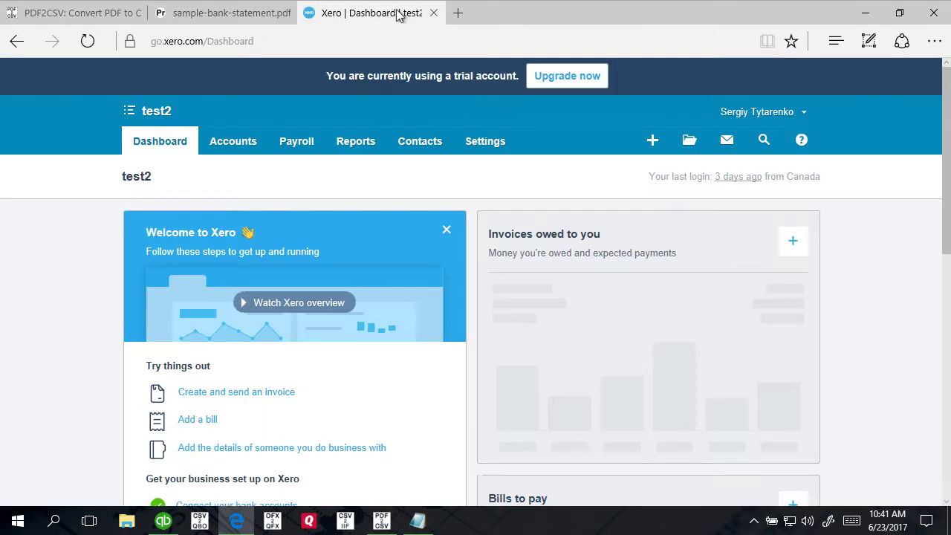
pyautogui.scroll(-3, 397, 279)
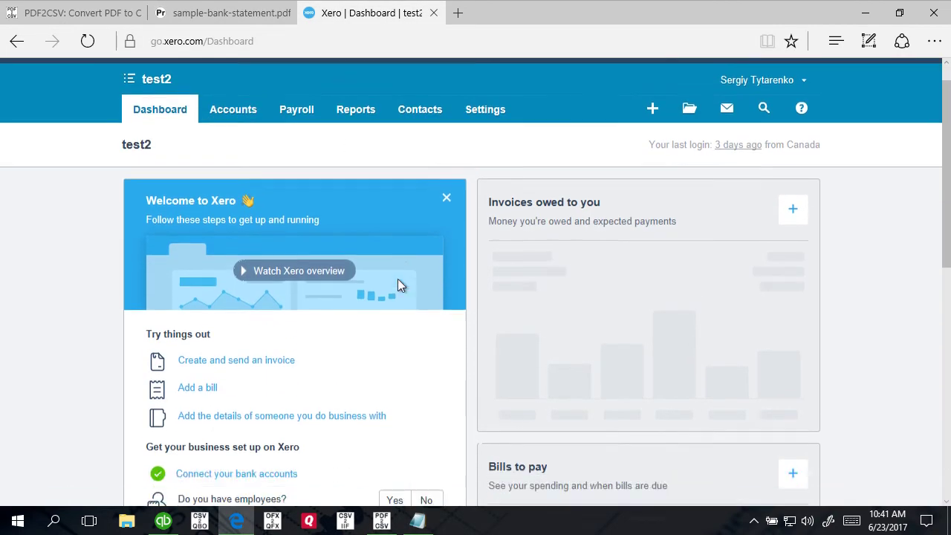
pyautogui.scroll(3, 397, 278)
pyautogui.scroll(-1, 399, 284)
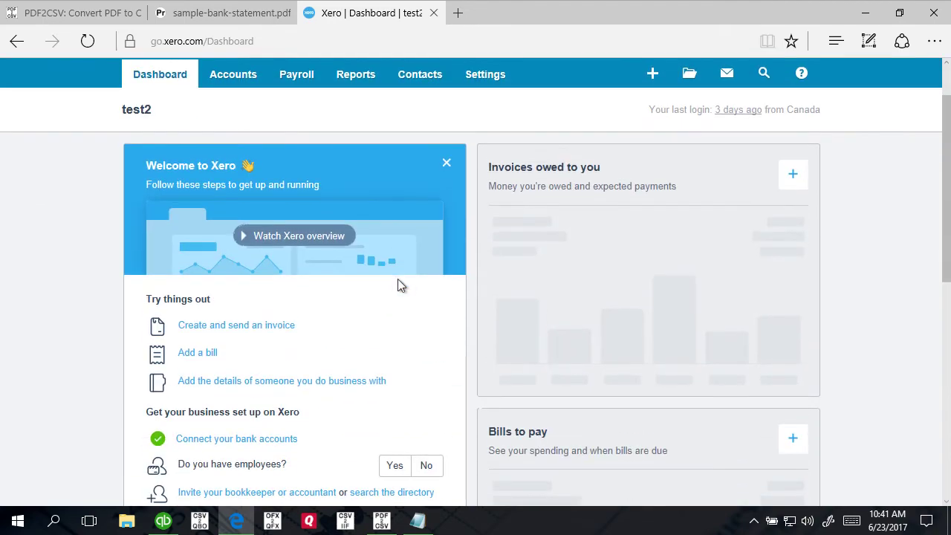
pyautogui.scroll(1, 400, 283)
pyautogui.click(238, 143)
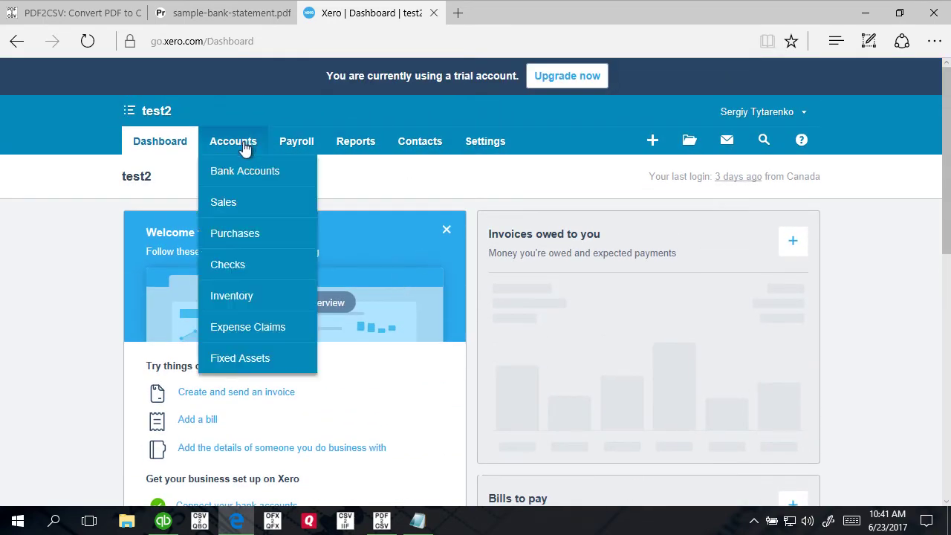
pyautogui.click(240, 172)
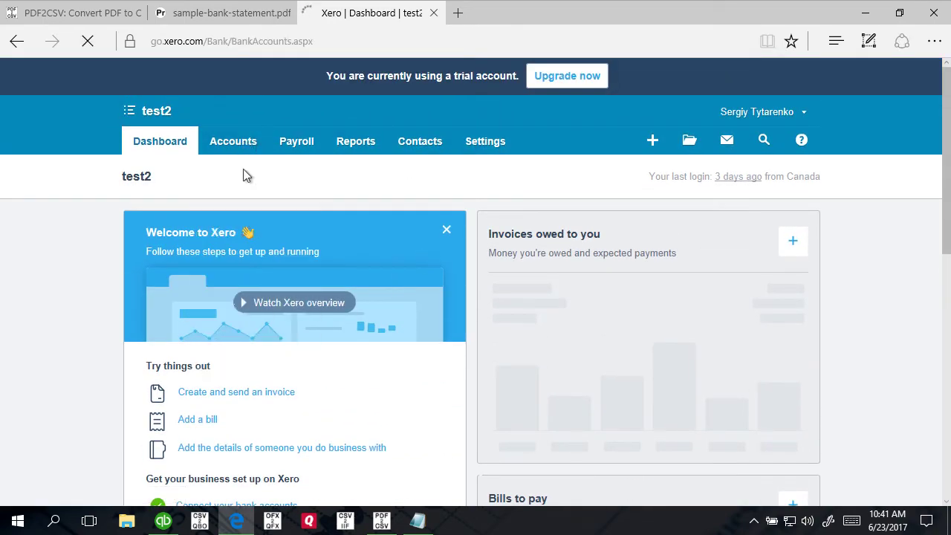
# - Open the statement import page for the Checking account
pyautogui.scroll(-2, 245, 174)
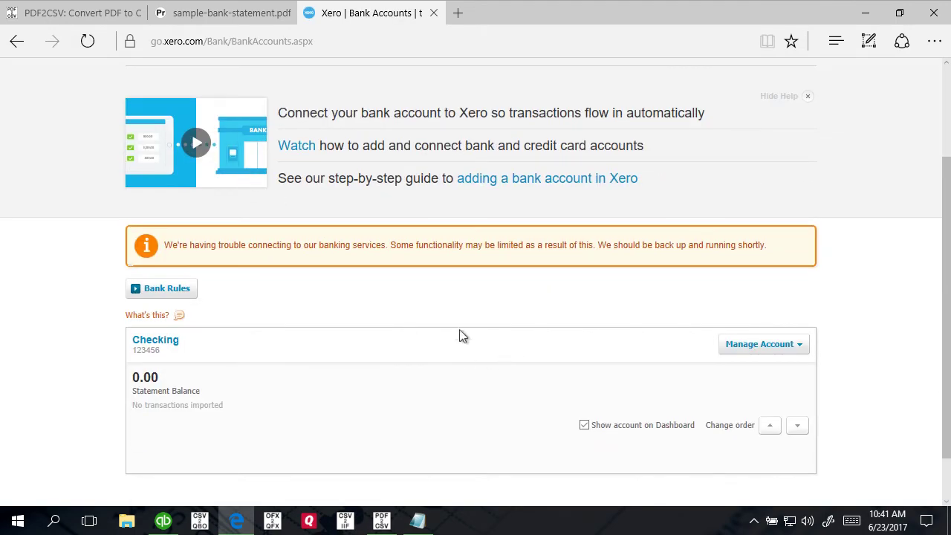
pyautogui.click(784, 349)
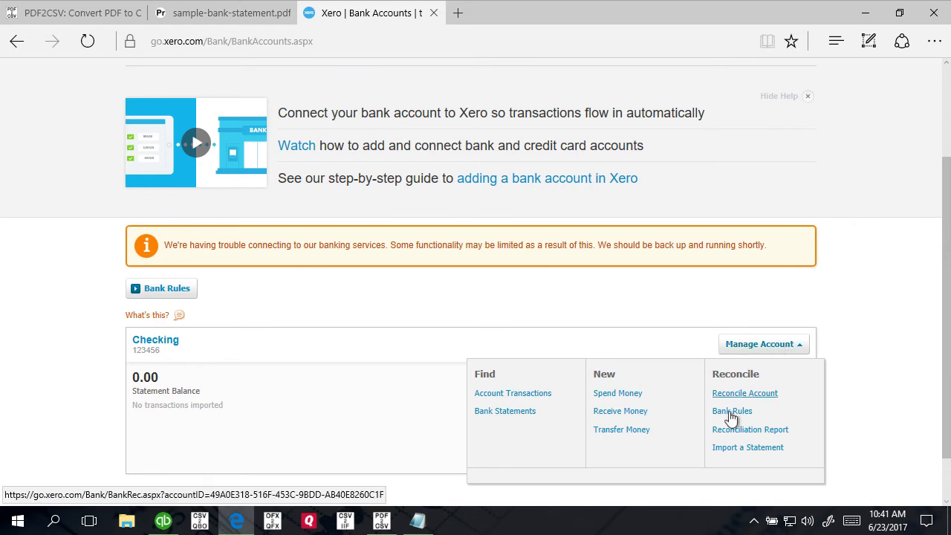
pyautogui.click(745, 448)
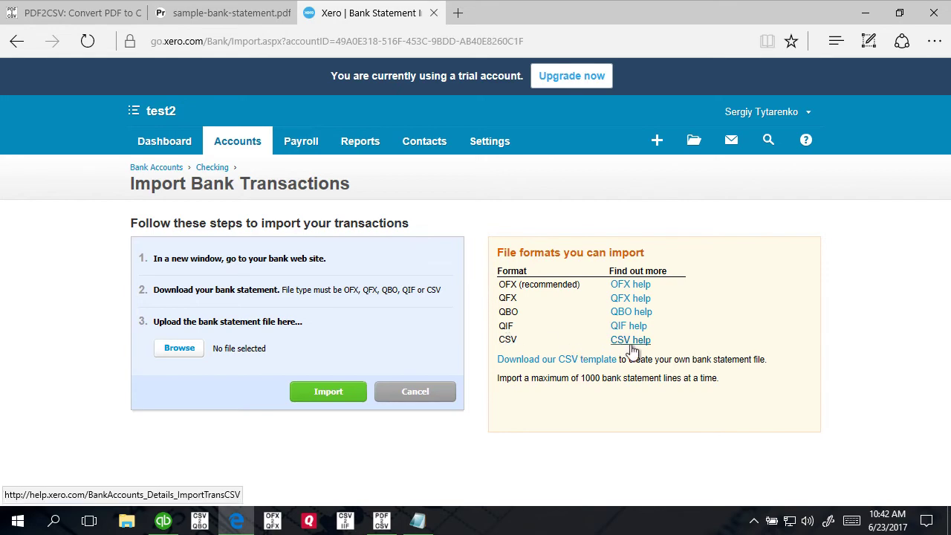
# - Browse for the statement file in the Downloads folder, add a Date created column and sort the files by it, newest first
pyautogui.click(179, 349)
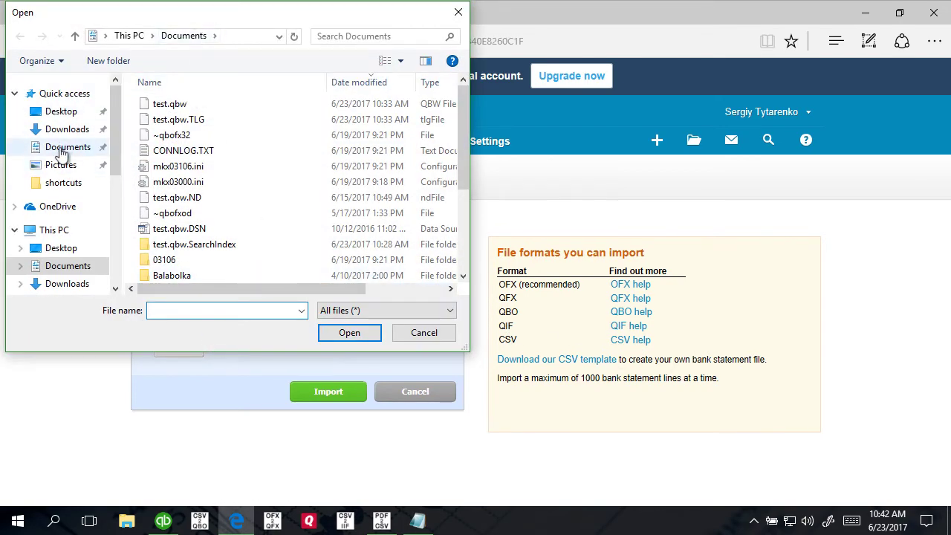
pyautogui.click(69, 129)
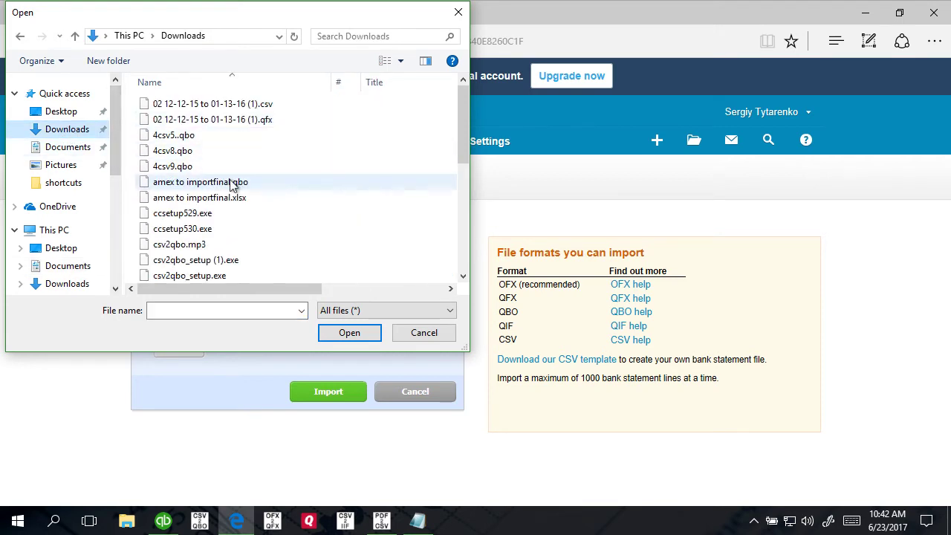
pyautogui.scroll(-10, 232, 185)
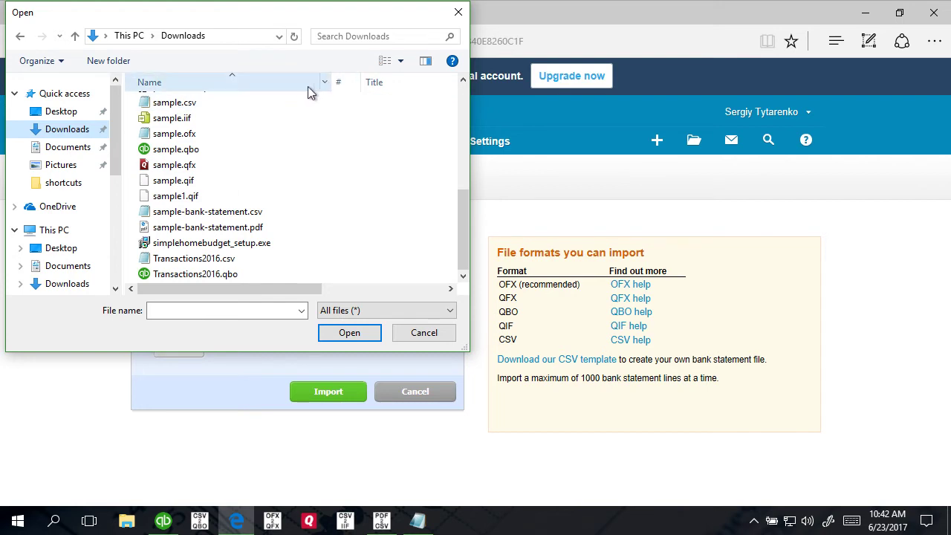
pyautogui.moveTo(309, 288); pyautogui.dragTo(198, 285)
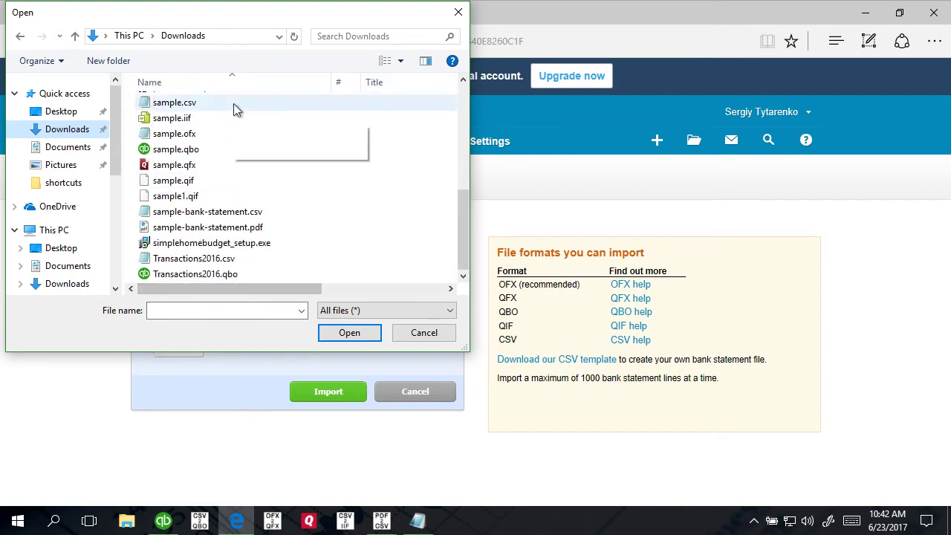
pyautogui.rightClick(239, 82)
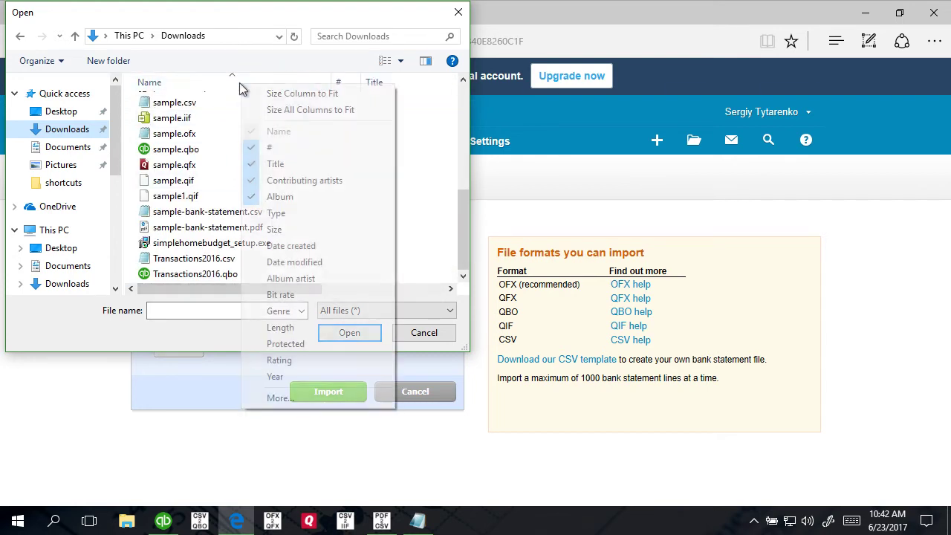
pyautogui.click(291, 245)
pyautogui.moveTo(282, 293); pyautogui.dragTo(421, 239)
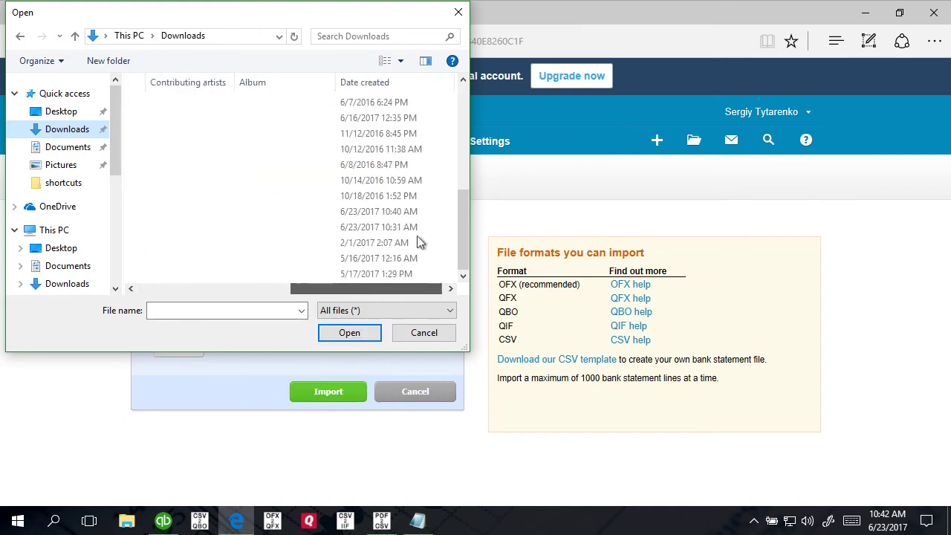
pyautogui.click(391, 81)
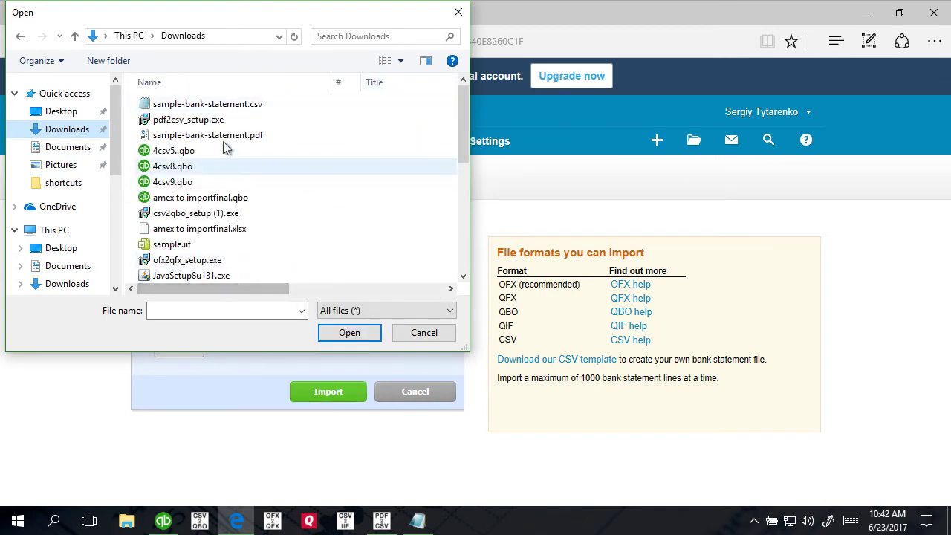
# - Choose sample-bank-statement.csv as the bank statement file and import it
pyautogui.click(231, 106)
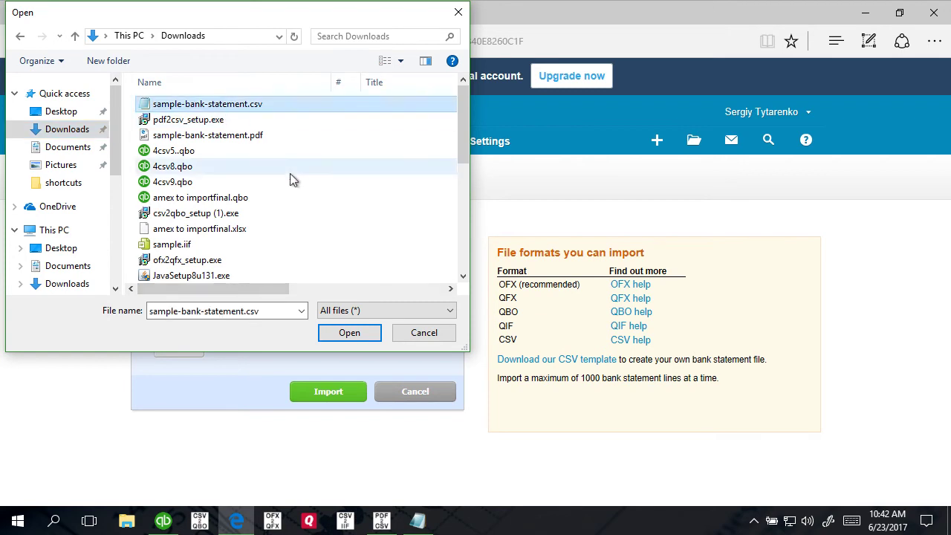
pyautogui.click(346, 334)
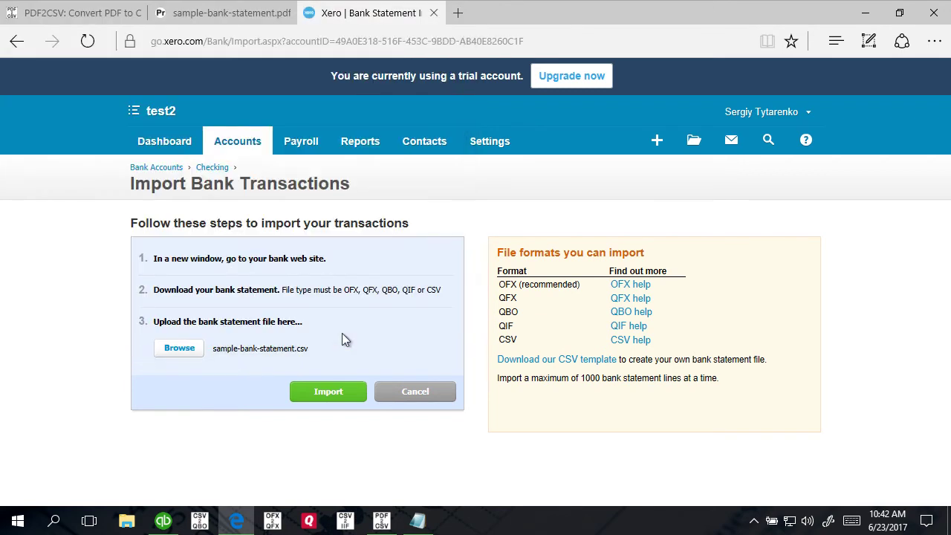
pyautogui.click(324, 394)
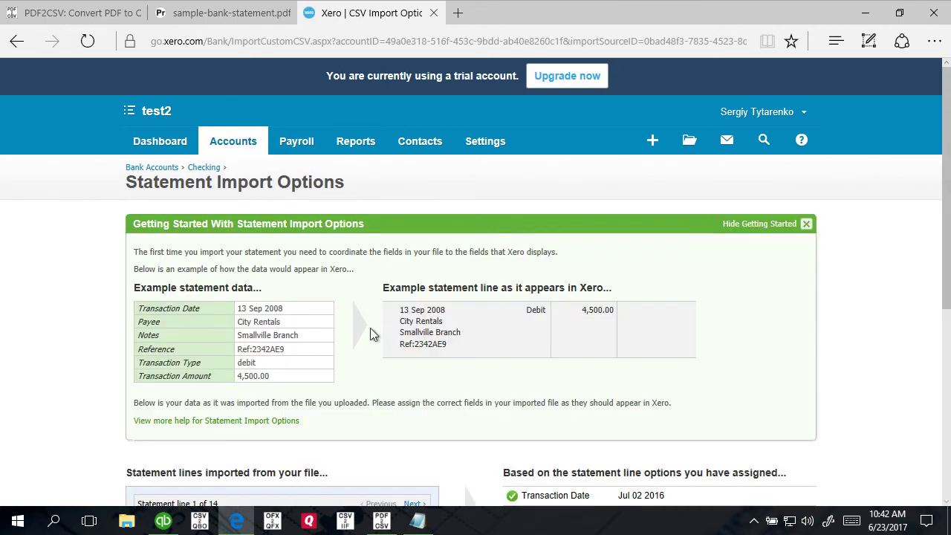
# - Review the statement field assignments and the options for Check Number, comparing the fields with the column headings in the CSV file
pyautogui.scroll(-3, 285, 323)
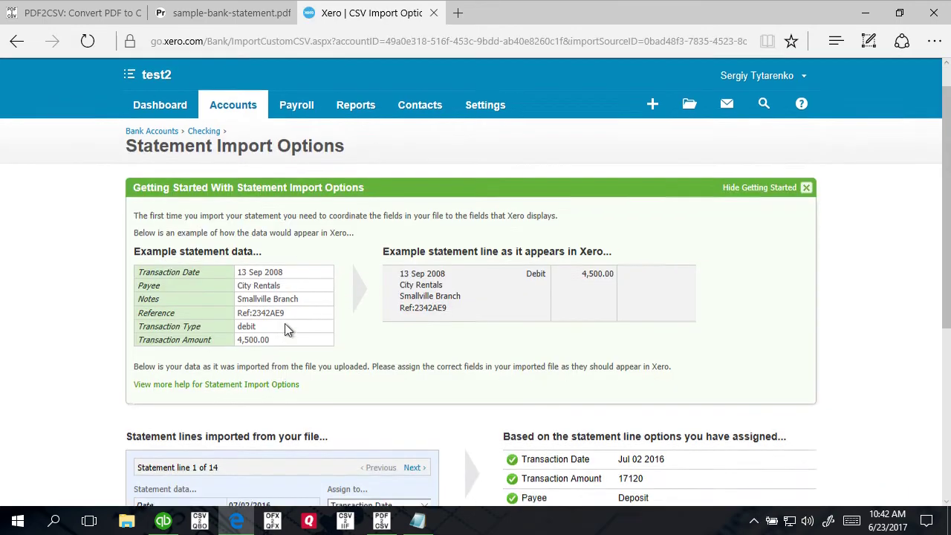
pyautogui.scroll(-3, 285, 324)
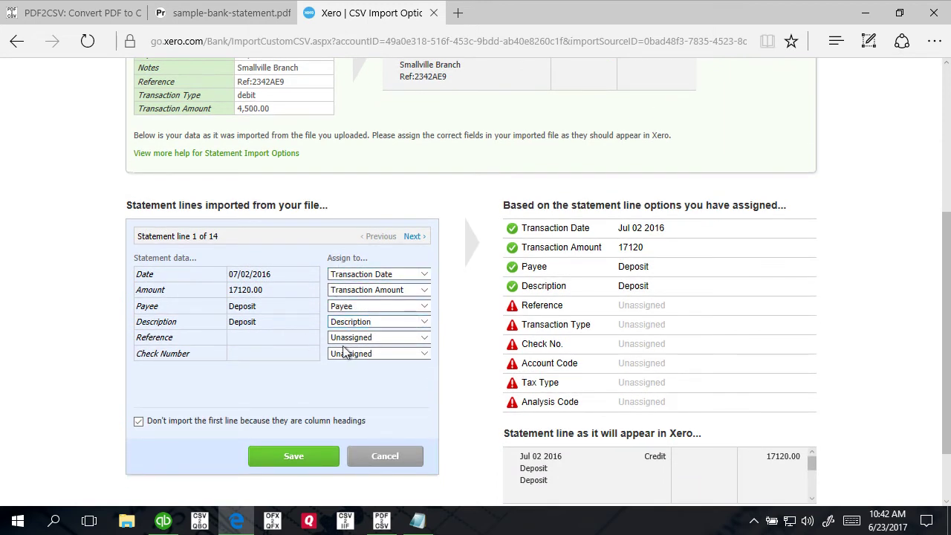
pyautogui.click(364, 355)
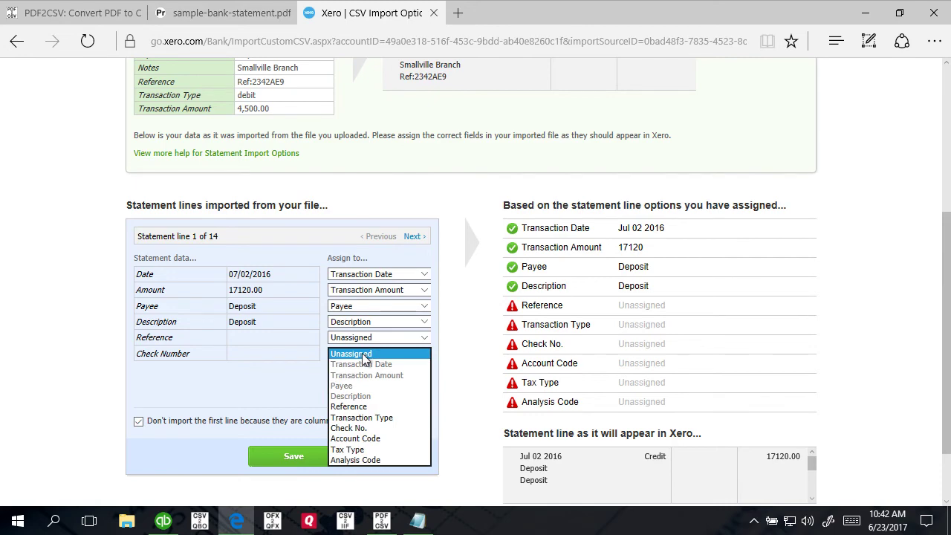
pyautogui.click(364, 355)
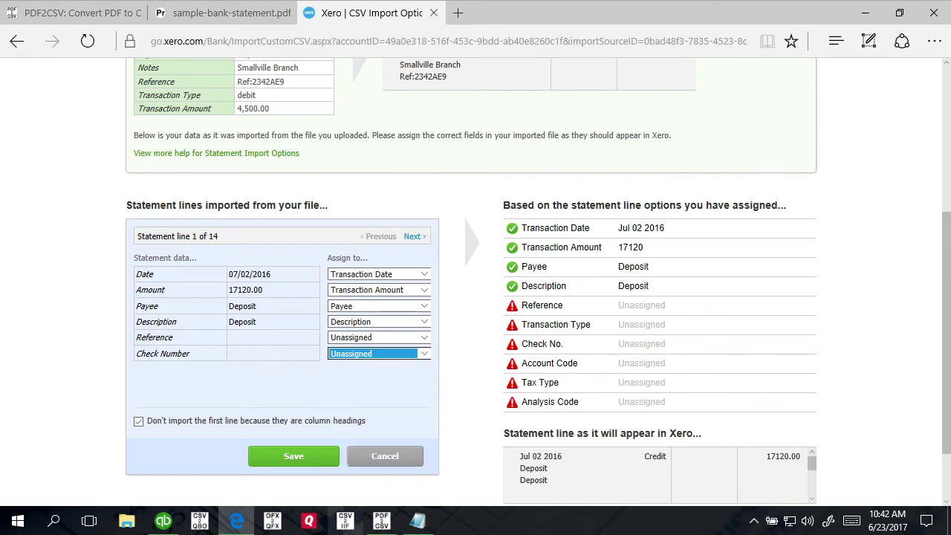
pyautogui.click(417, 521)
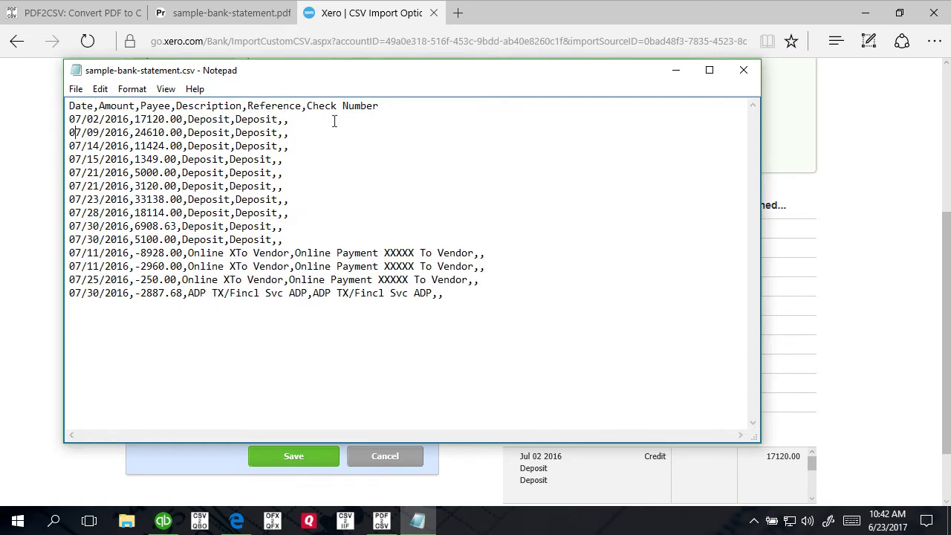
pyautogui.click(172, 467)
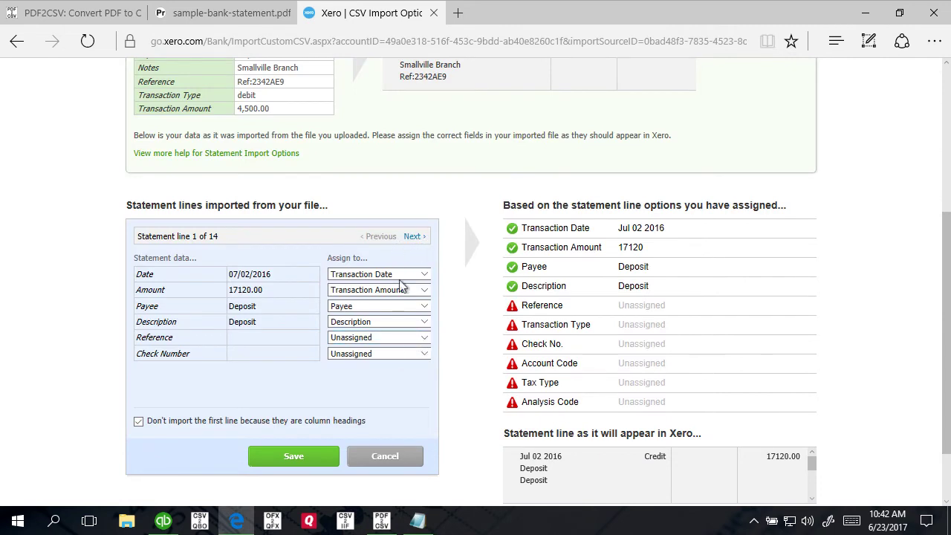
pyautogui.click(423, 356)
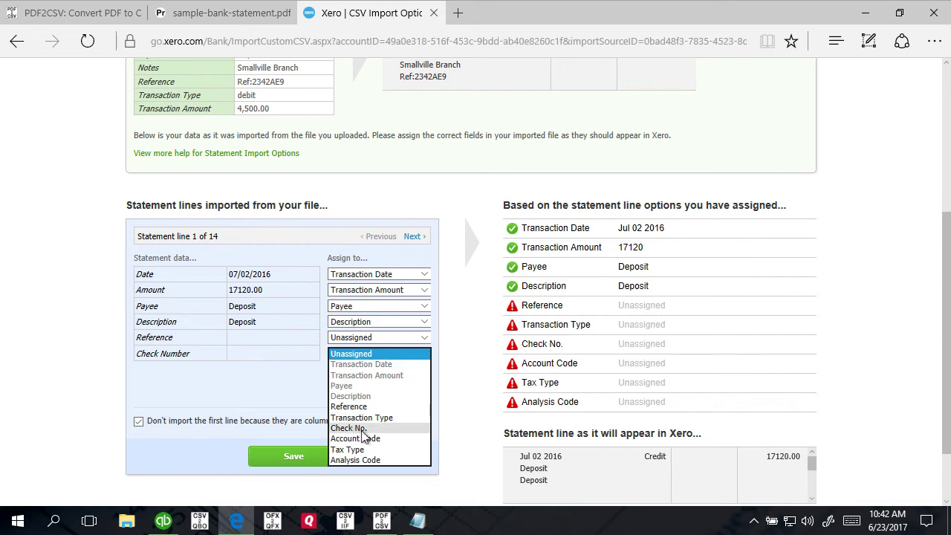
pyautogui.click(255, 362)
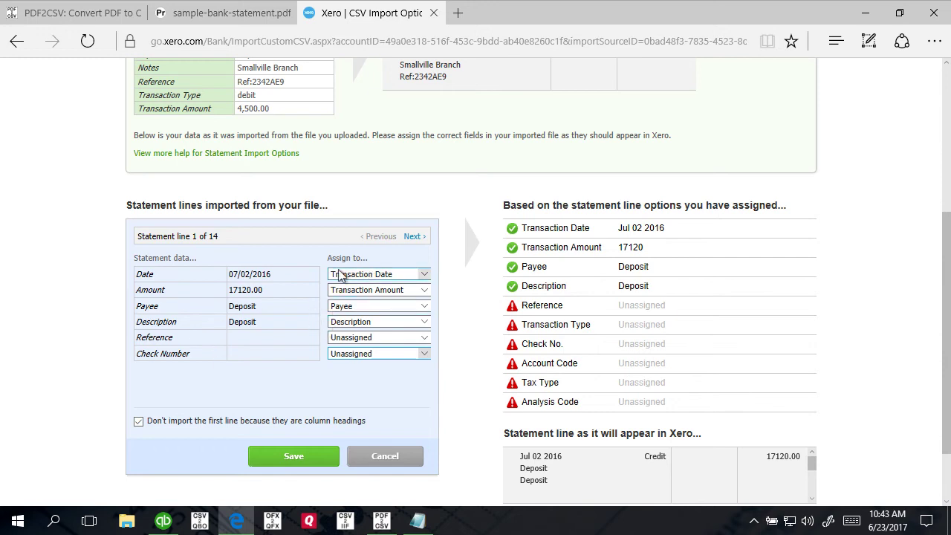
# - Assign the Check Number field to Check No. and the Reference field to Reference, and save the statement import
pyautogui.click(370, 393)
pyautogui.click(381, 354)
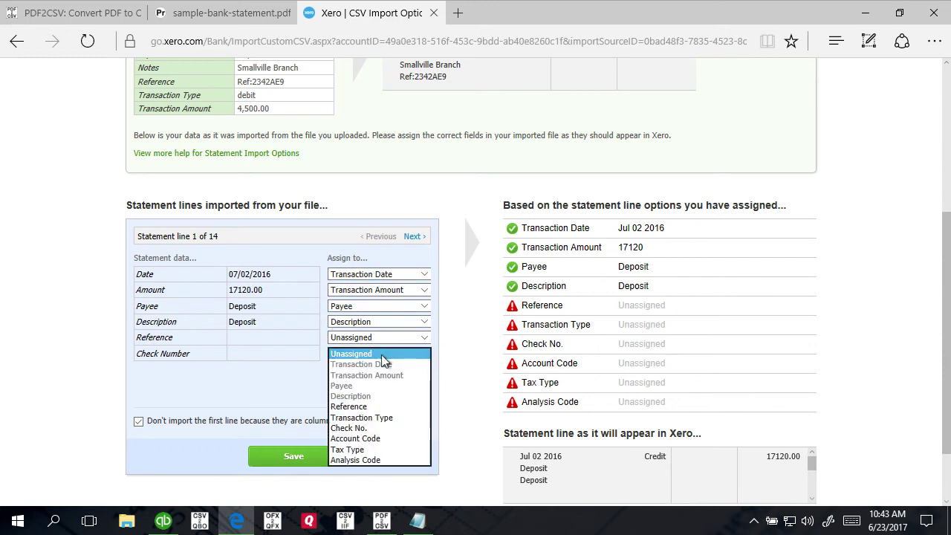
pyautogui.click(360, 430)
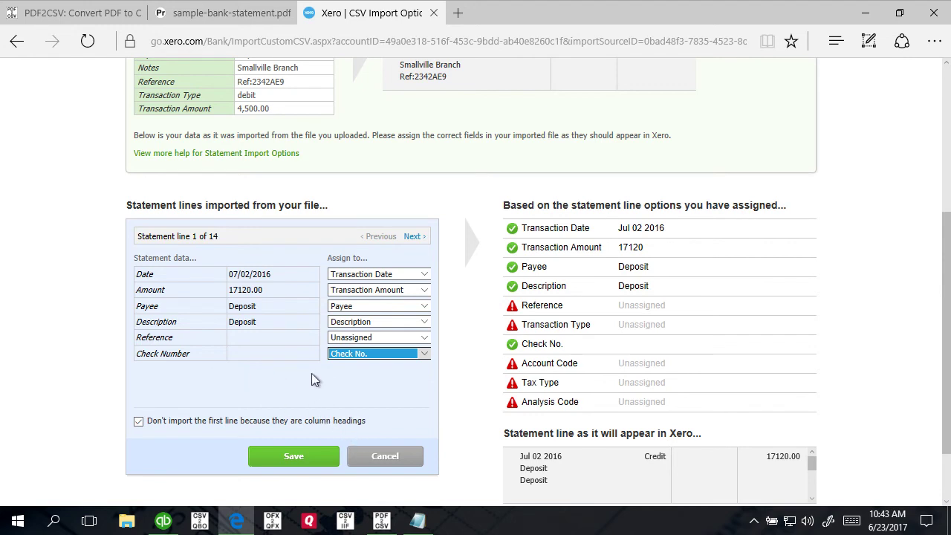
pyautogui.click(347, 337)
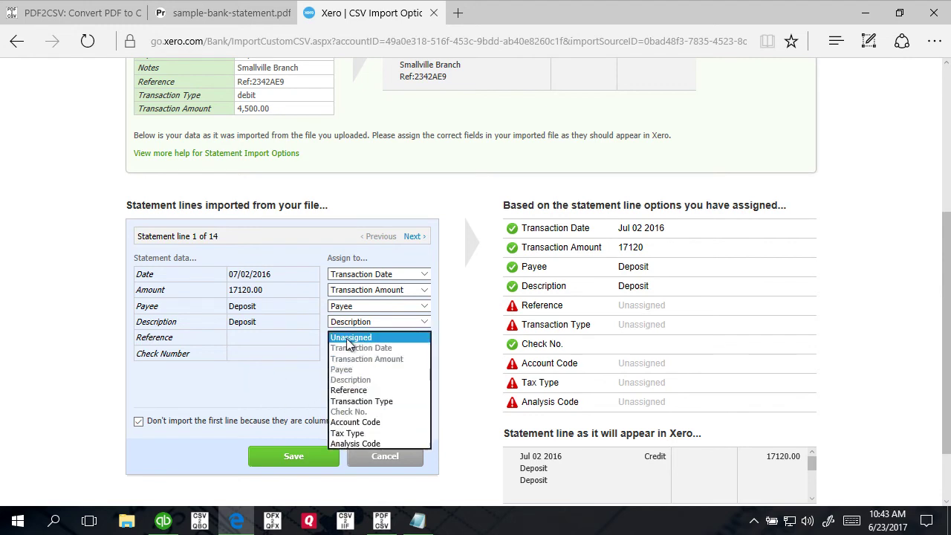
pyautogui.click(346, 389)
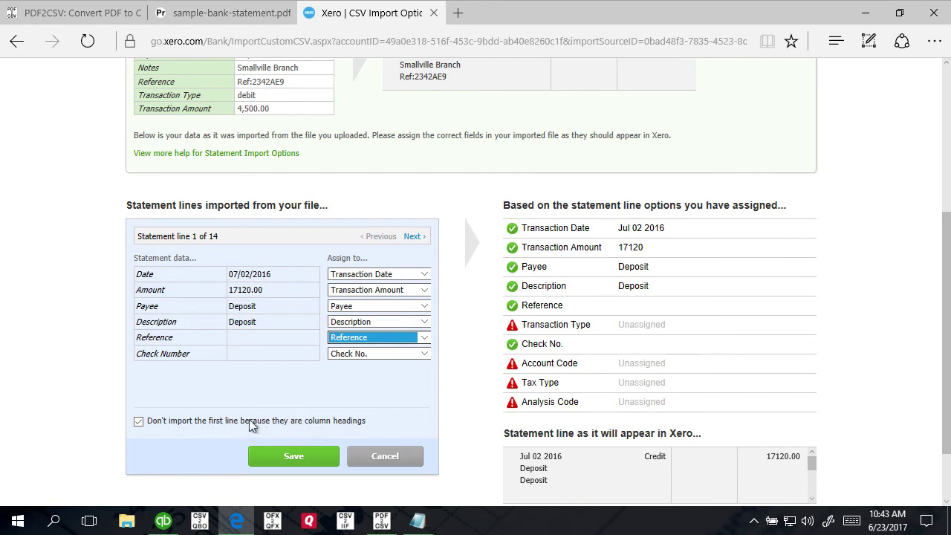
pyautogui.click(306, 456)
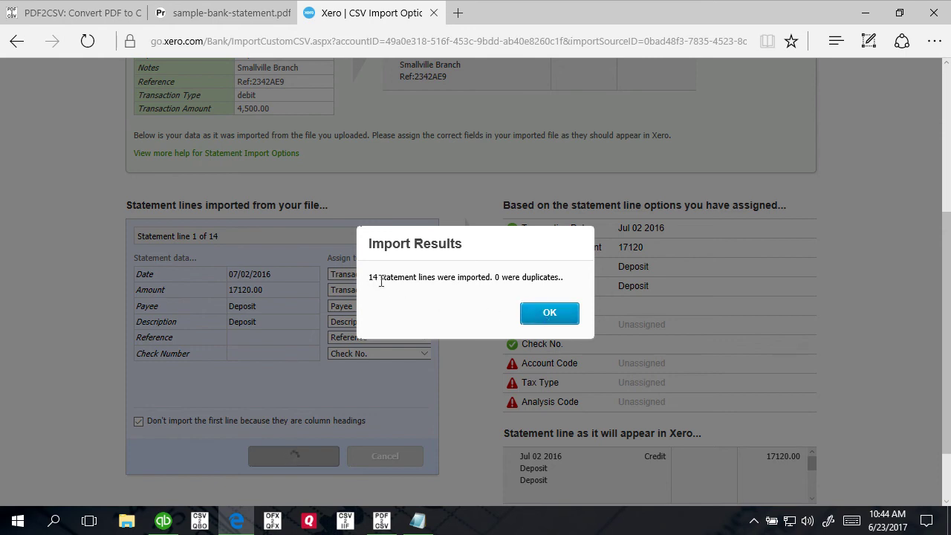
pyautogui.click(539, 313)
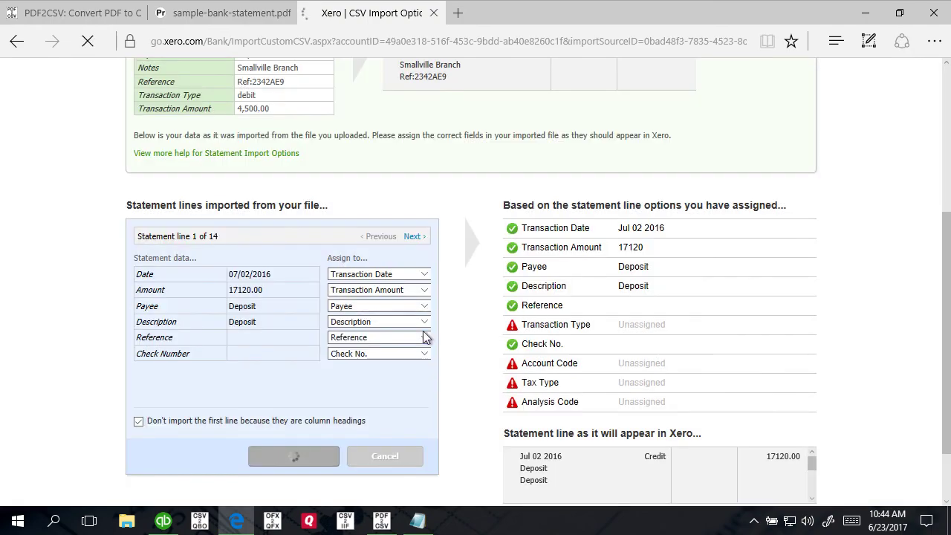
# - Review the imported bank statement lines on the Checking account's reconciliation page, checking their dates, descriptions and spent or received amounts
pyautogui.scroll(-5, 422, 338)
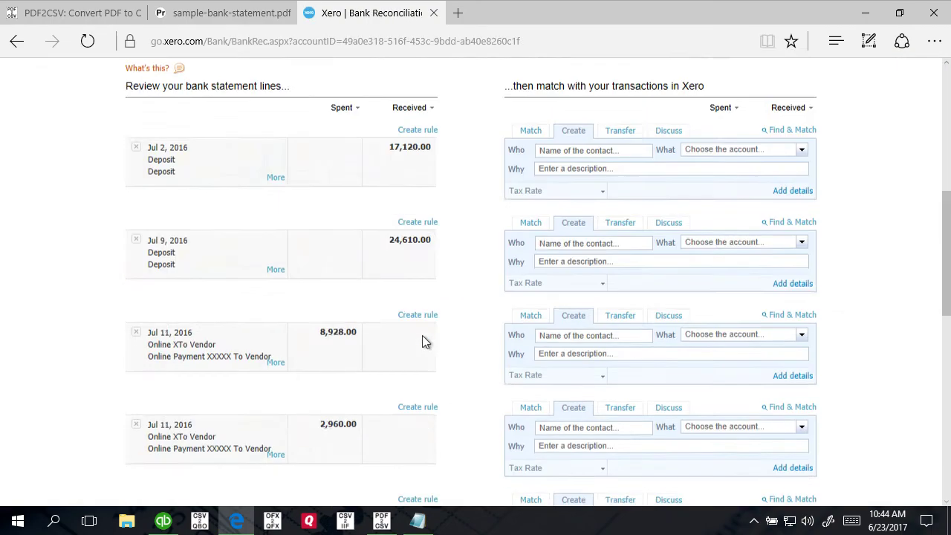
pyautogui.scroll(-1, 422, 335)
pyautogui.scroll(5, 422, 336)
pyautogui.scroll(-5, 421, 337)
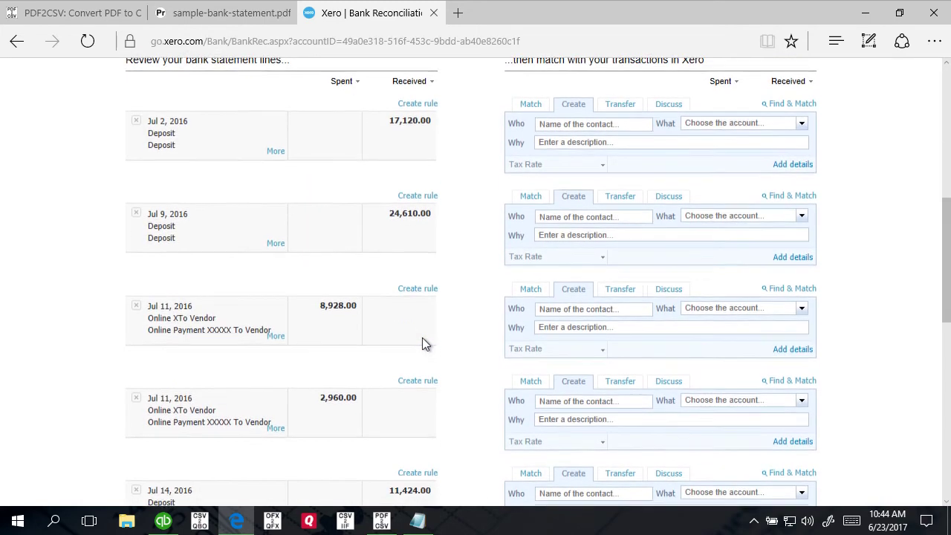
pyautogui.scroll(2, 422, 338)
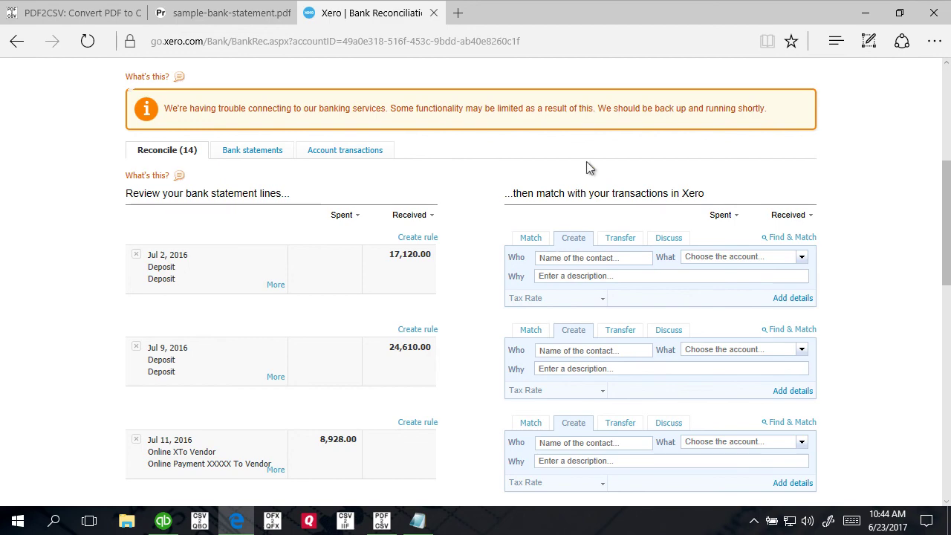
pyautogui.scroll(-9, 586, 161)
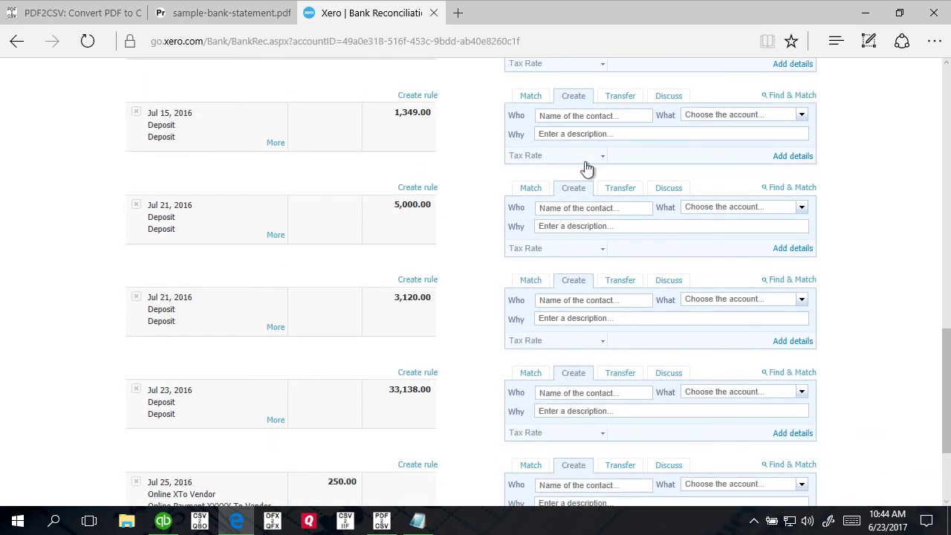